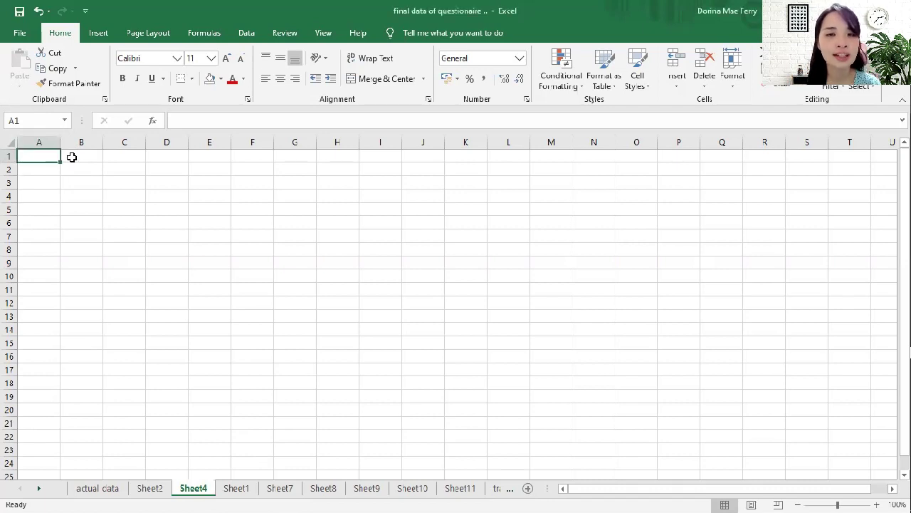
Enter a coding key headed G in A1, with M coded 1 and F coded 2 in the rows below
{"action": "type", "text": "G"}
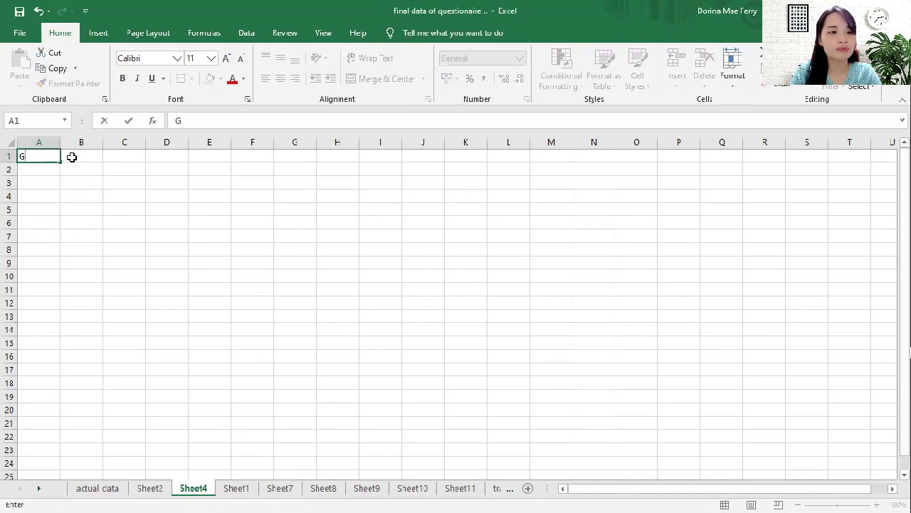
{"action": "key", "text": "Return"}
{"action": "type", "text": "M"}
{"action": "key", "text": "BackSpace"}
{"action": "type", "text": "M"}
{"action": "key", "text": "Tab"}
{"action": "type", "text": "1"}
{"action": "key", "text": "Return"}
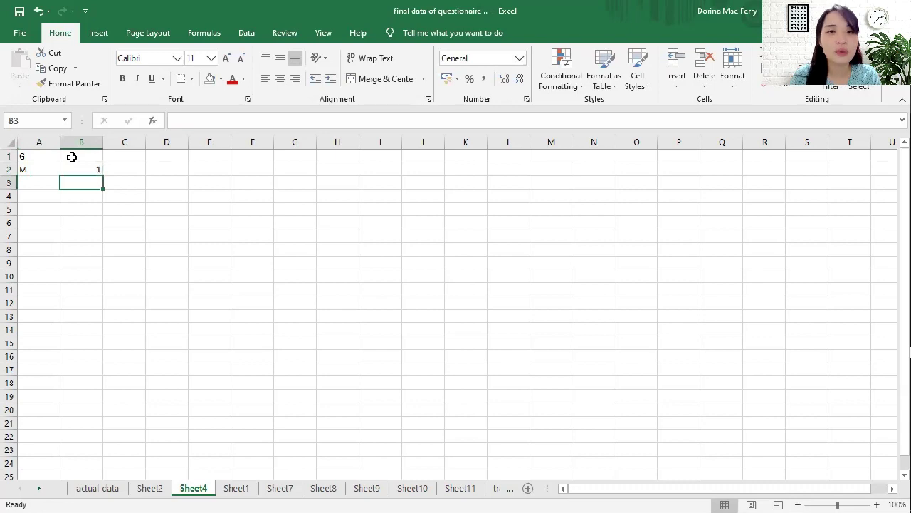
{"action": "key", "text": "Left"}
{"action": "type", "text": "F"}
{"action": "key", "text": "Tab"}
{"action": "type", "text": "2"}
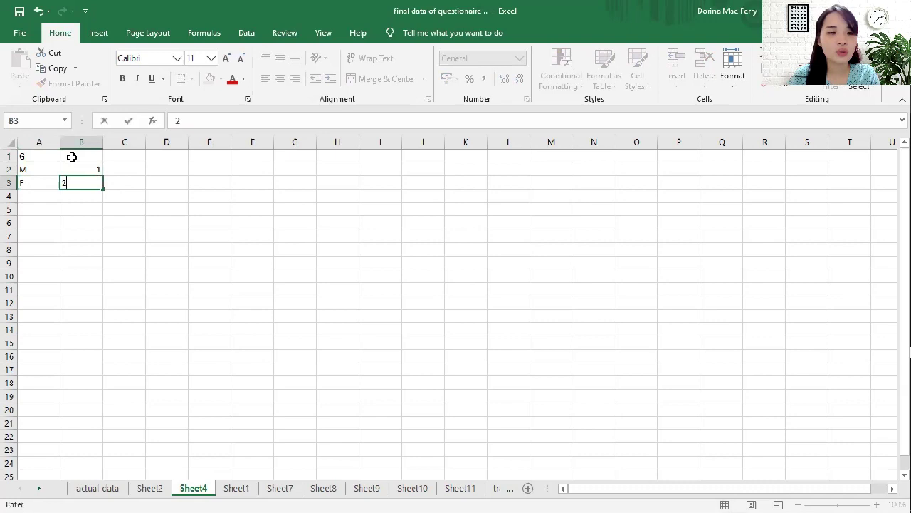
{"action": "key", "text": "Tab"}
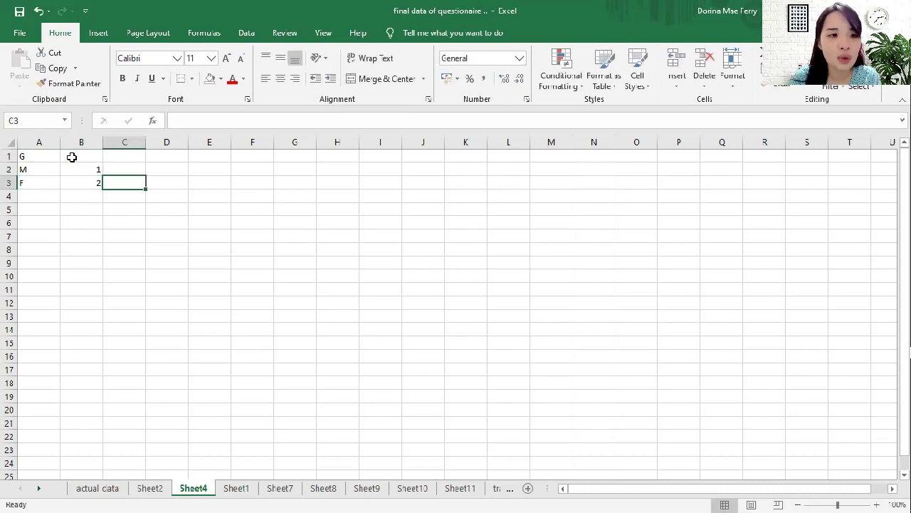
Enter the heading A in C1 and list the ranges 16-18, 19-21, 22-24, 25-27 and 28-30 below it
{"action": "key", "text": "Up"}
{"action": "key", "text": "Up"}
{"action": "type", "text": "A"}
{"action": "key", "text": "Return"}
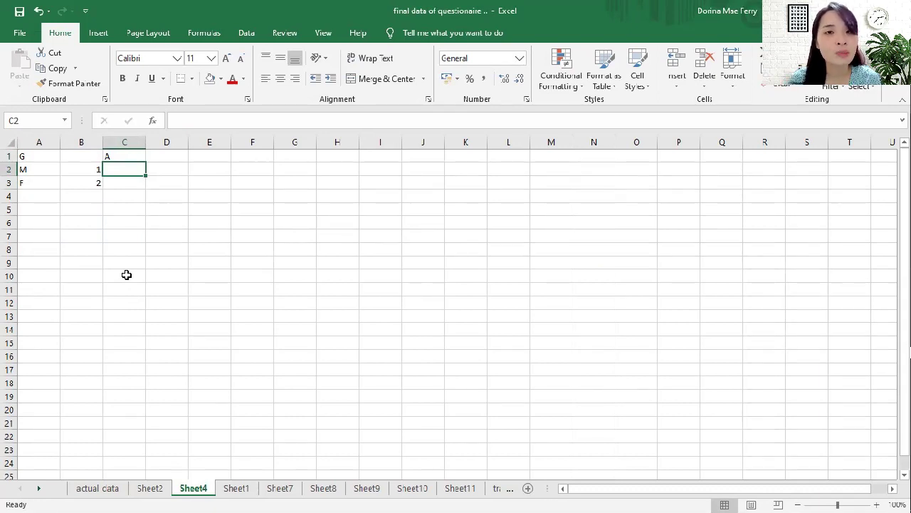
{"action": "type", "text": "16-18"}
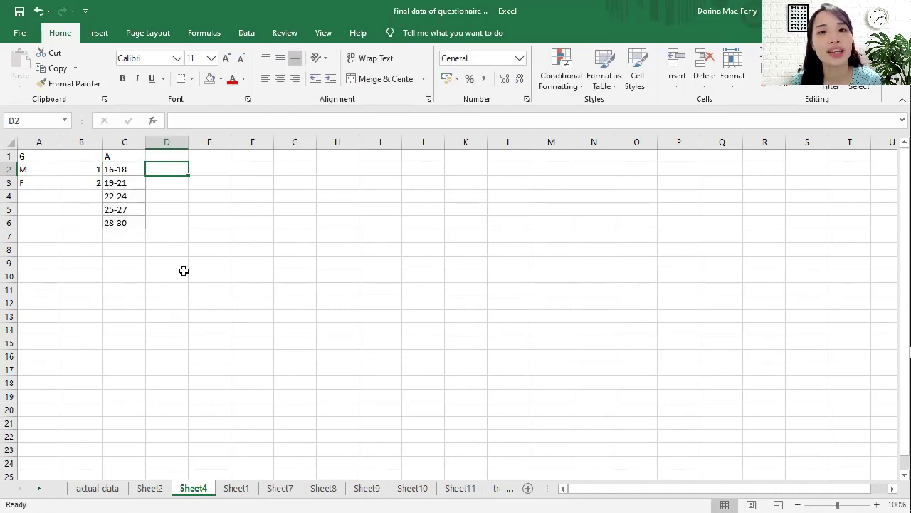
Assign codes 1 to 5 to the listed ranges in D2:D6
{"action": "type", "text": "1"}
{"action": "key", "text": "Return"}
{"action": "type", "text": "2"}
{"action": "key", "text": "Return"}
{"action": "type", "text": "3"}
{"action": "key", "text": "Return"}
{"action": "type", "text": "4 5"}
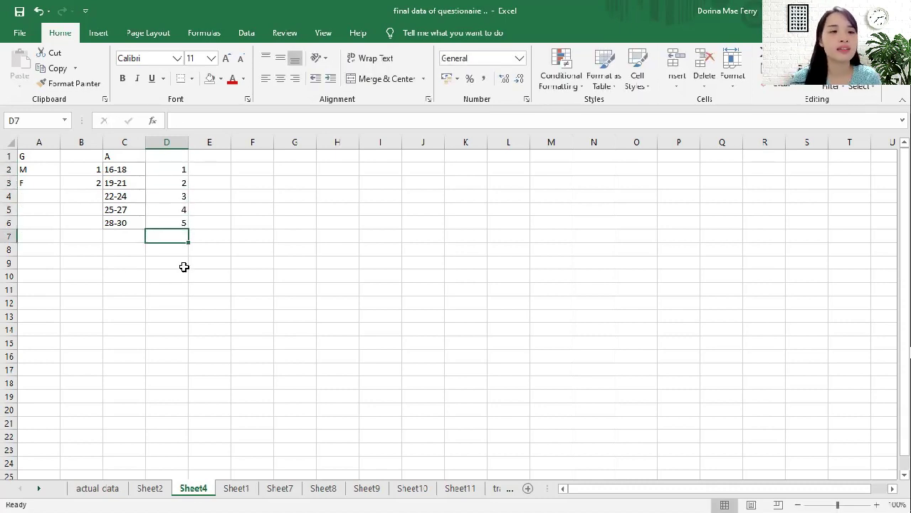
{"action": "left_click", "coordinate": [109, 290]}
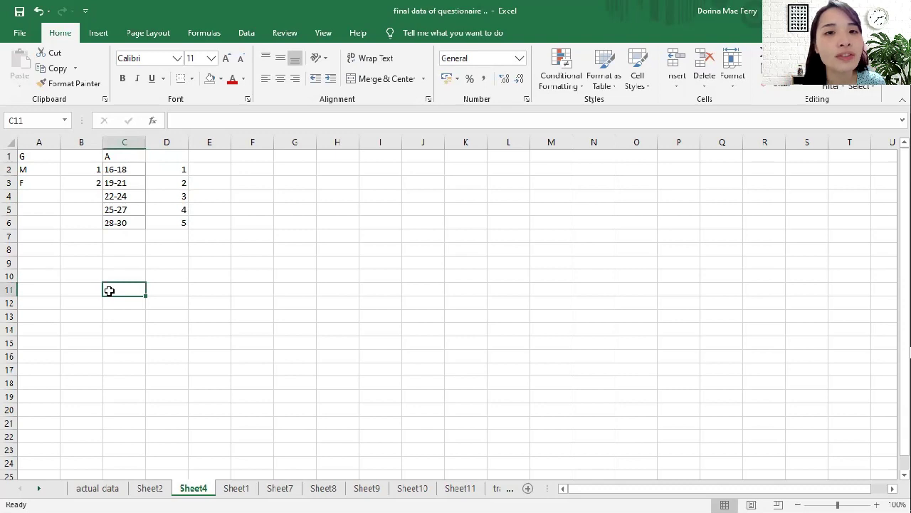
{"action": "left_click", "coordinate": [22, 251]}
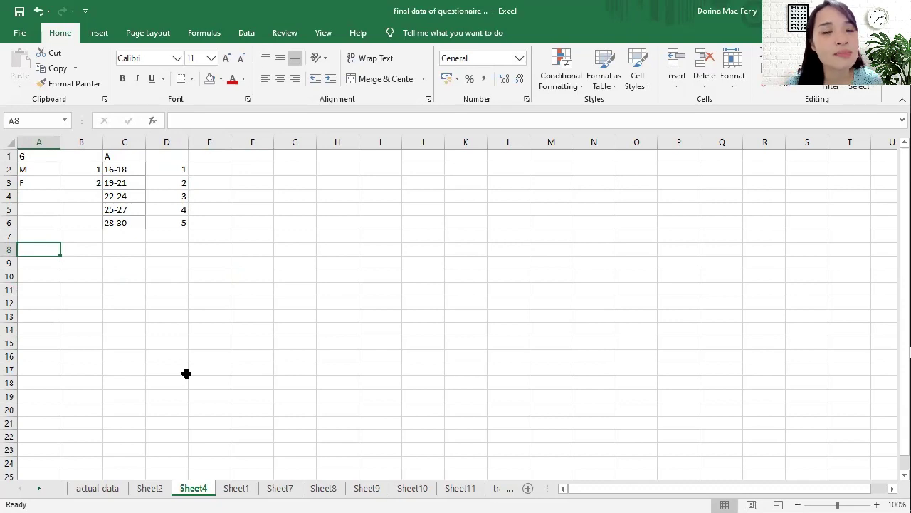
Enter the label Respondent in F1 with its code R in H1
{"action": "left_click", "coordinate": [257, 159]}
{"action": "type", "text": "respondent"}
{"action": "key", "text": "Tab"}
{"action": "key", "text": "Tab"}
{"action": "type", "text": "R"}
{"action": "key", "text": "Return"}
Add the labels Part A, Part B and Statement in F2:F4
{"action": "type", "text": "Part A"}
{"action": "key", "text": "Return"}
{"action": "type", "text": "Part B"}
{"action": "key", "text": "Return"}
{"action": "left_click", "coordinate": [295, 169]}
{"action": "left_click", "coordinate": [246, 194]}
{"action": "type", "text": "Statement"}
Enter the codes A, B and S in H2:H4 for Part A, Part B and Statement
{"action": "left_click", "coordinate": [328, 172]}
{"action": "type", "text": "A"}
{"action": "key", "text": "Return"}
{"action": "type", "text": "B"}
{"action": "key", "text": "Return"}
{"action": "type", "text": "S"}
{"action": "key", "text": "Return"}
Add the label Item # in F5 with the value 1 in H5
{"action": "key", "text": "Left"}
{"action": "key", "text": "Left"}
{"action": "type", "text": "Item #"}
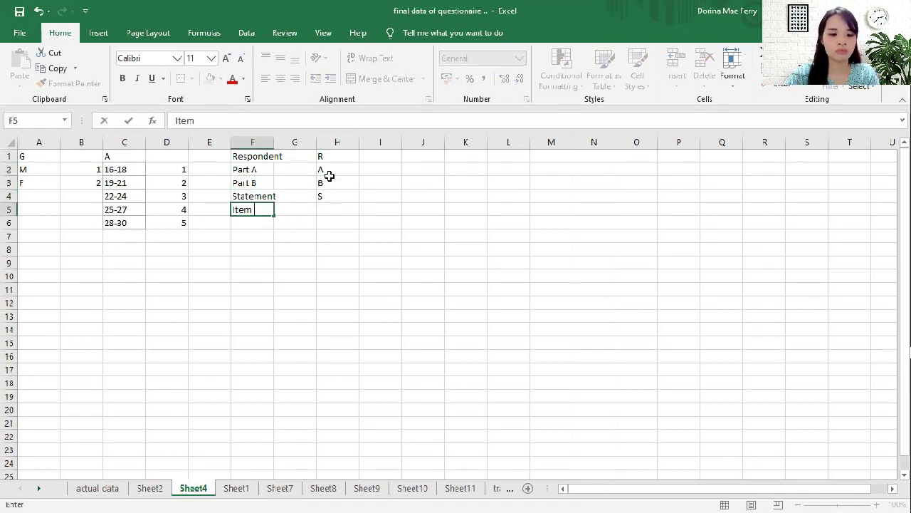
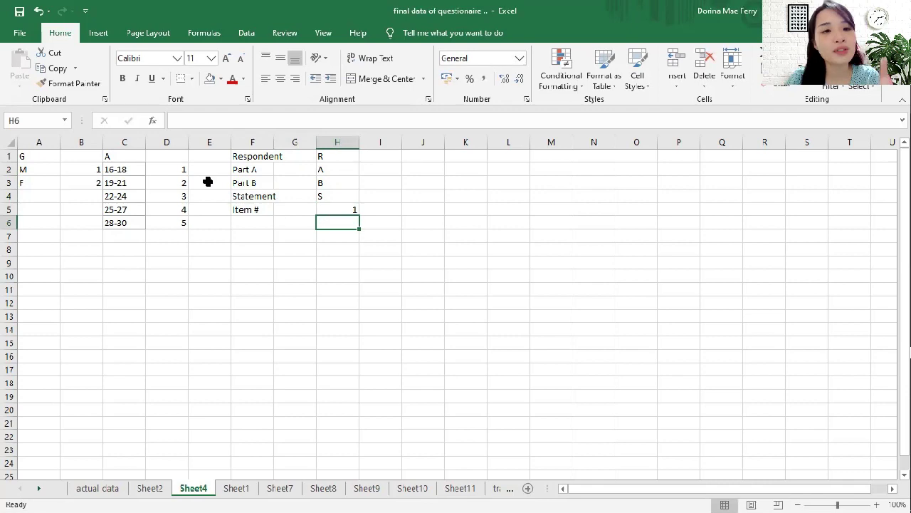
Enter the data table headings R, G and A in A8:C8
{"action": "left_click", "coordinate": [41, 263]}
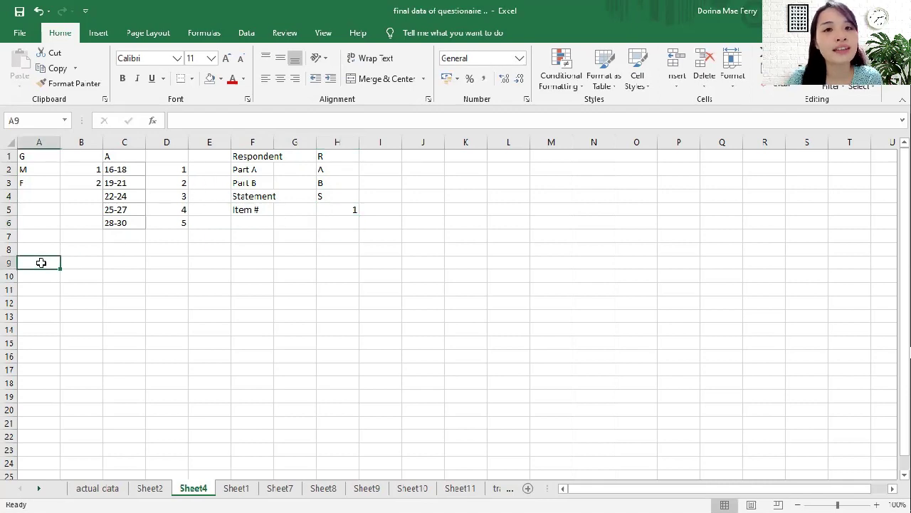
{"action": "left_click", "coordinate": [44, 250]}
{"action": "type", "text": "R"}
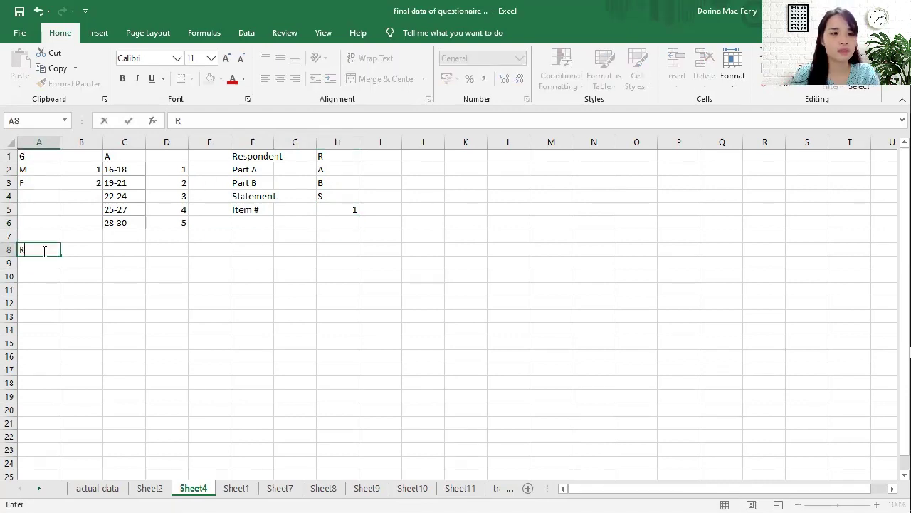
{"action": "left_click", "coordinate": [44, 250]}
{"action": "key", "text": "Down"}
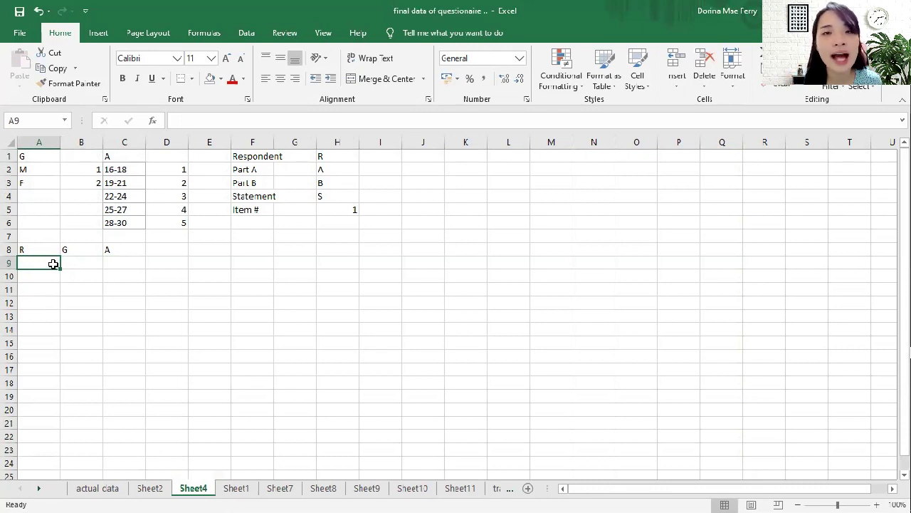
Number the respondents from 1 to 90 down column A, starting in A9
{"action": "type", "text": "1"}
{"action": "scroll", "coordinate": [47, 195], "scroll_direction": "down", "scroll_amount": 2}
{"action": "left_click_drag", "start_coordinate": [59, 189], "coordinate": [67, 356]}
{"action": "left_click", "coordinate": [67, 464]}
{"action": "left_click", "coordinate": [79, 403]}
{"action": "scroll", "coordinate": [78, 403], "scroll_direction": "down", "scroll_amount": 7}
{"action": "scroll", "coordinate": [102, 240], "scroll_direction": "up", "scroll_amount": 20}
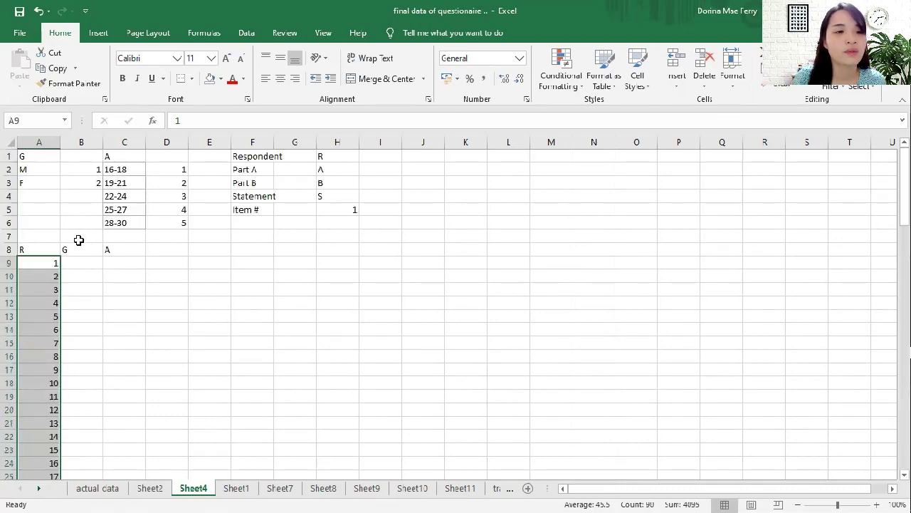
Paste the respondents' coded gender values under G and coded age values under A, starting in row 9
{"action": "left_click", "coordinate": [77, 249]}
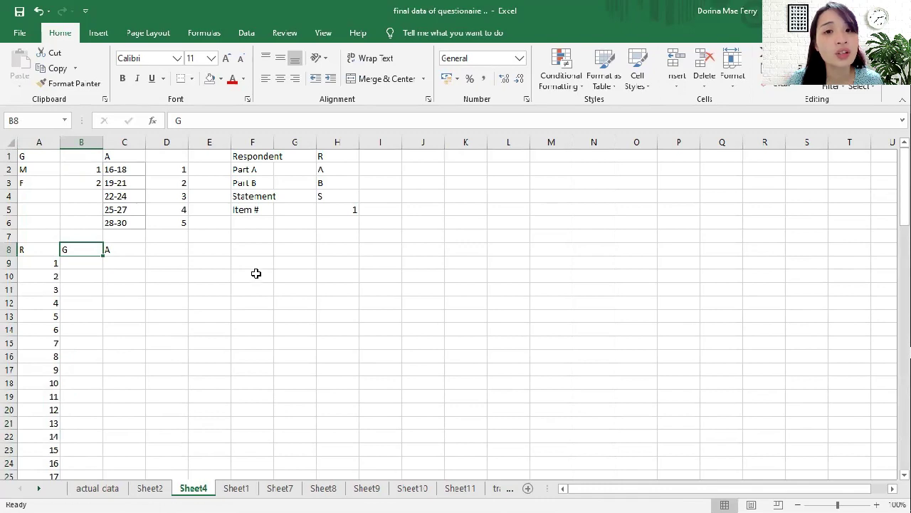
{"action": "left_click", "coordinate": [72, 262]}
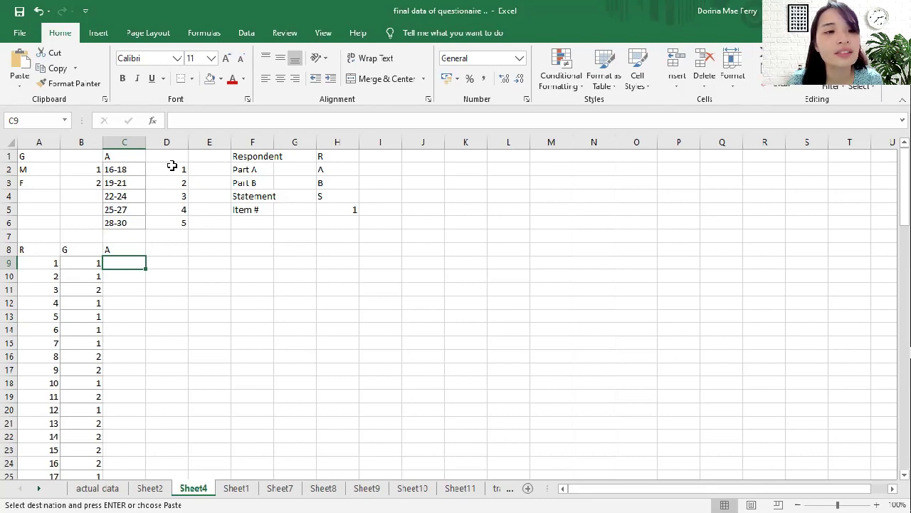
{"action": "key", "text": "ctrl+v"}
{"action": "left_click", "coordinate": [179, 264]}
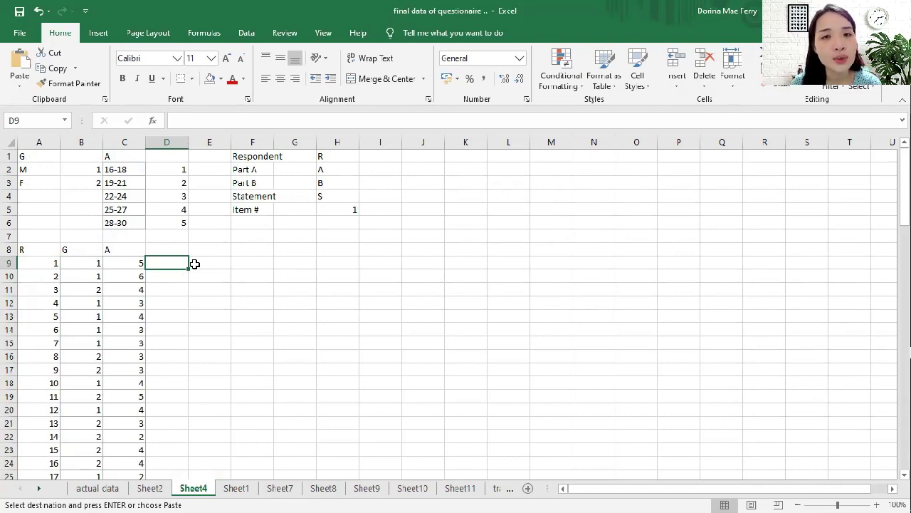
Shade the R, G and A columns of the data table blue, including the headings
{"action": "left_click_drag", "start_coordinate": [18, 253], "coordinate": [99, 491]}
{"action": "left_click", "coordinate": [220, 80]}
{"action": "left_click", "coordinate": [252, 134]}
{"action": "scroll", "coordinate": [176, 255], "scroll_direction": "up", "scroll_amount": 20}
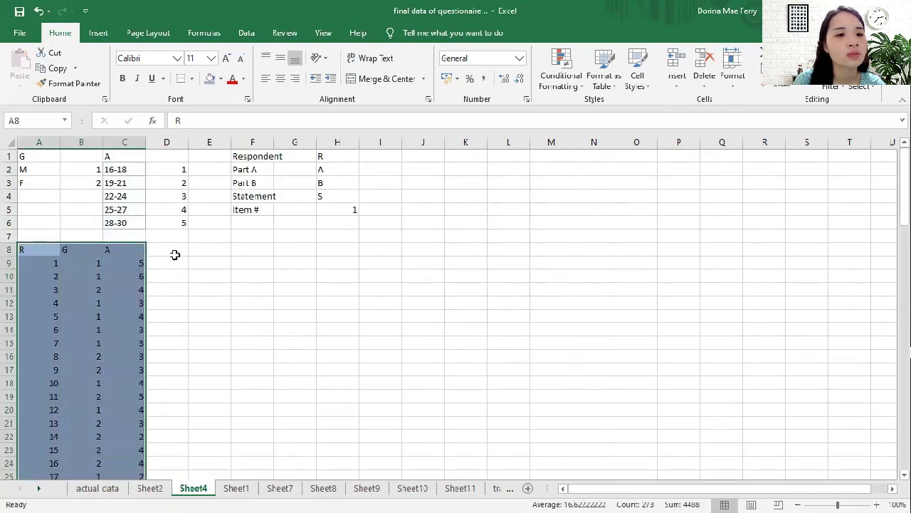
Paste the Part A responses with headings AS1 to AS7 into the data table, starting at D8
{"action": "left_click", "coordinate": [175, 255]}
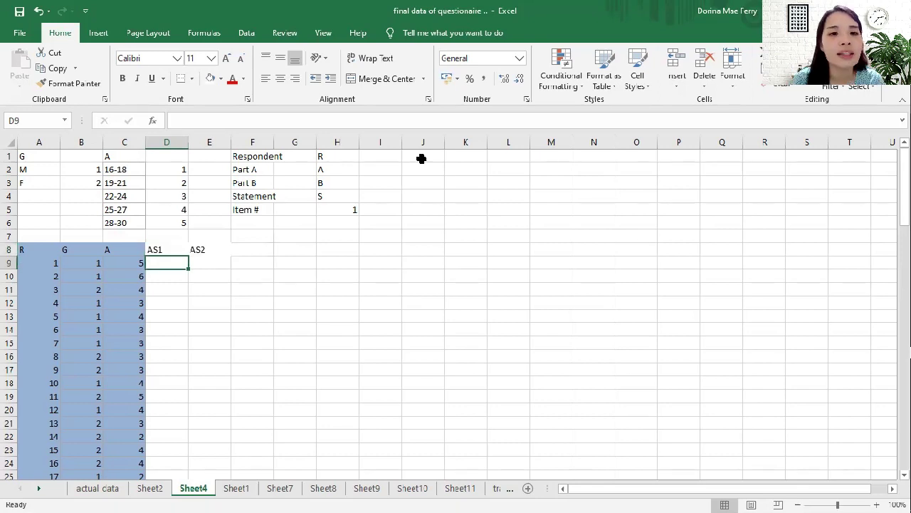
{"action": "left_click", "coordinate": [422, 158]}
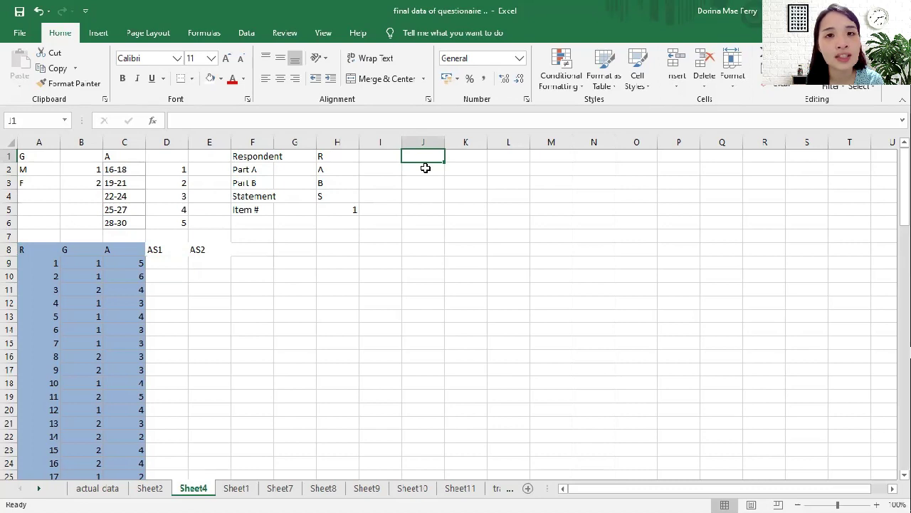
{"action": "left_click", "coordinate": [167, 262]}
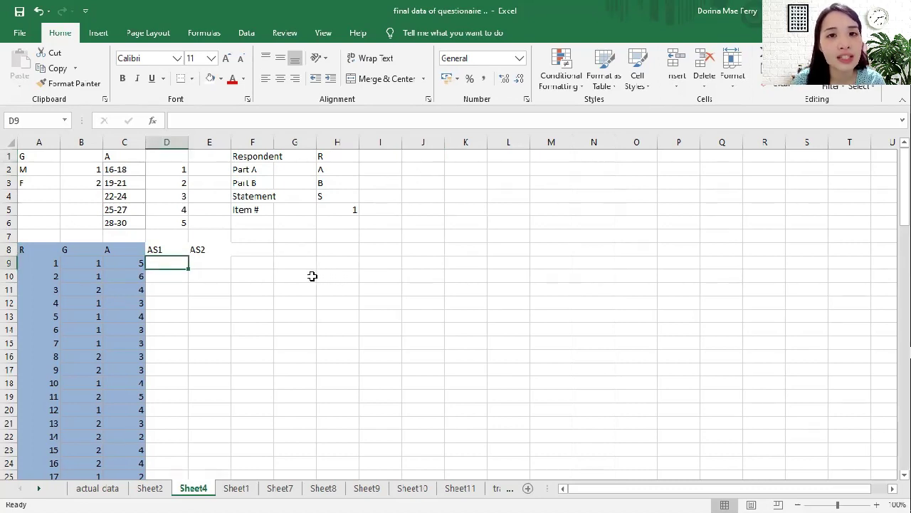
{"action": "key", "text": "Up"}
{"action": "key", "text": "ctrl+v"}
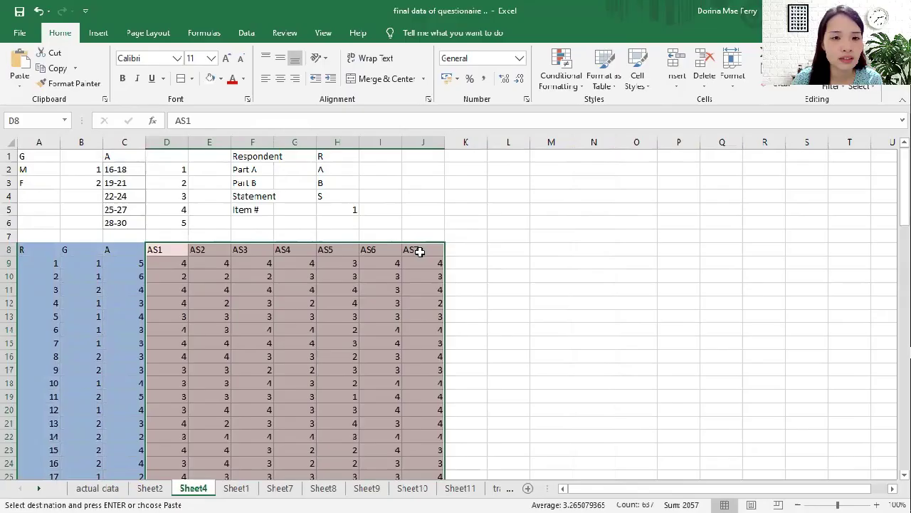
Add the headings BS1 to BS7 from L8 and paste the Part B responses beneath them, leaving column K empty
{"action": "left_click", "coordinate": [462, 251]}
{"action": "scroll", "coordinate": [501, 214], "scroll_direction": "down", "scroll_amount": 1}
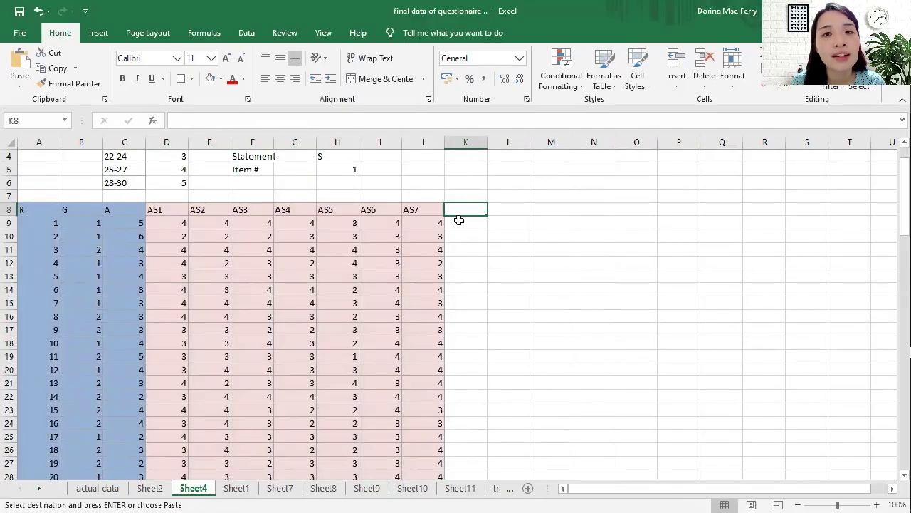
{"action": "scroll", "coordinate": [502, 250], "scroll_direction": "up", "scroll_amount": 1}
{"action": "left_click", "coordinate": [502, 250]}
{"action": "type", "text": "B"}
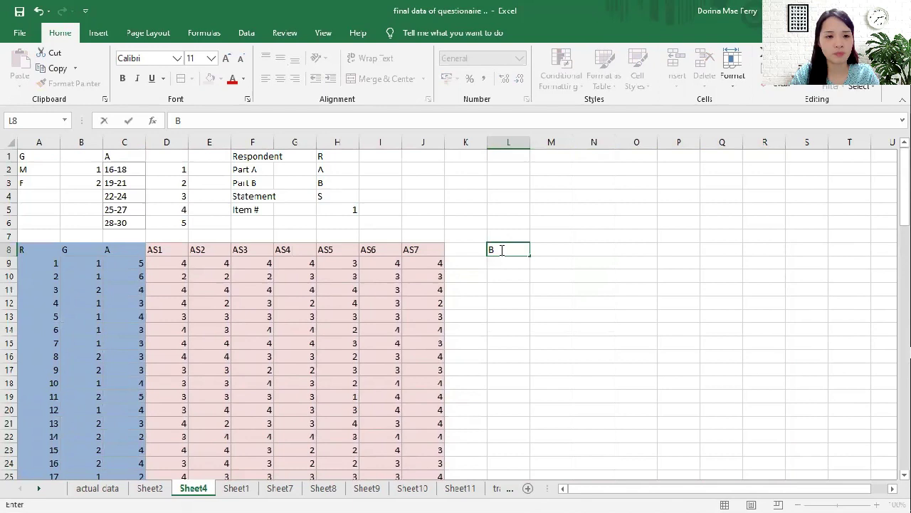
{"action": "type", "text": "S"}
{"action": "key", "text": "ctrl+v"}
{"action": "scroll", "coordinate": [579, 267], "scroll_direction": "down", "scroll_amount": 20}
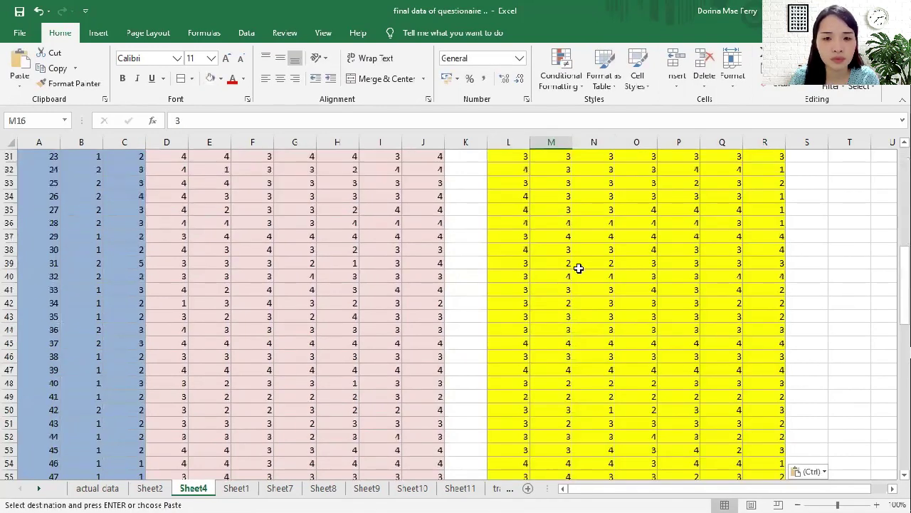
{"action": "scroll", "coordinate": [638, 267], "scroll_direction": "up", "scroll_amount": 20}
Total the first respondent's AS1 to AS7 scores in K9 with =SUM(D9:J9)
{"action": "left_click", "coordinate": [466, 269]}
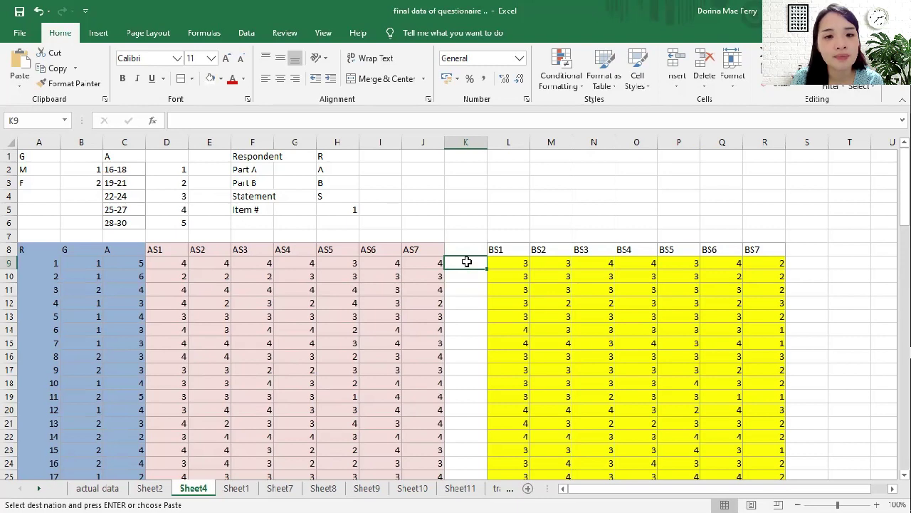
{"action": "type", "text": "=SUM("}
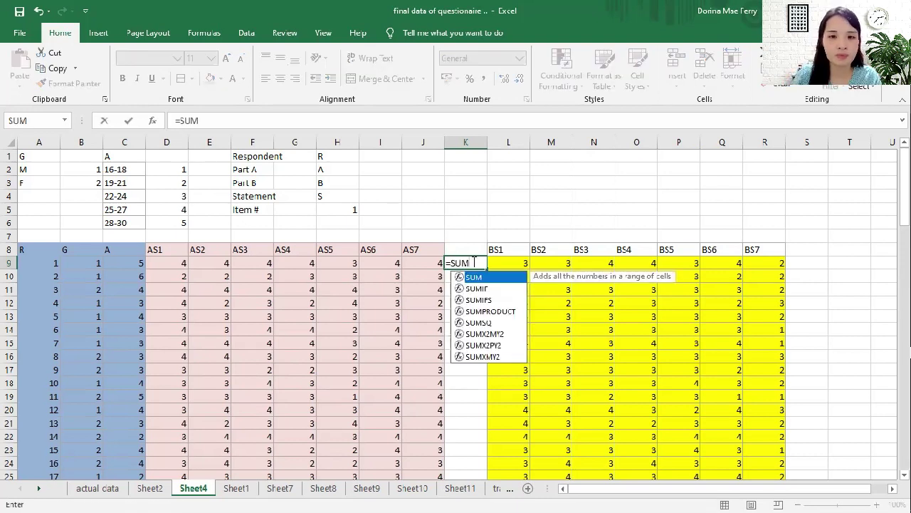
{"action": "left_click_drag", "start_coordinate": [168, 261], "coordinate": [416, 271]}
{"action": "type", "text": ")"}
{"action": "key", "text": "Return"}
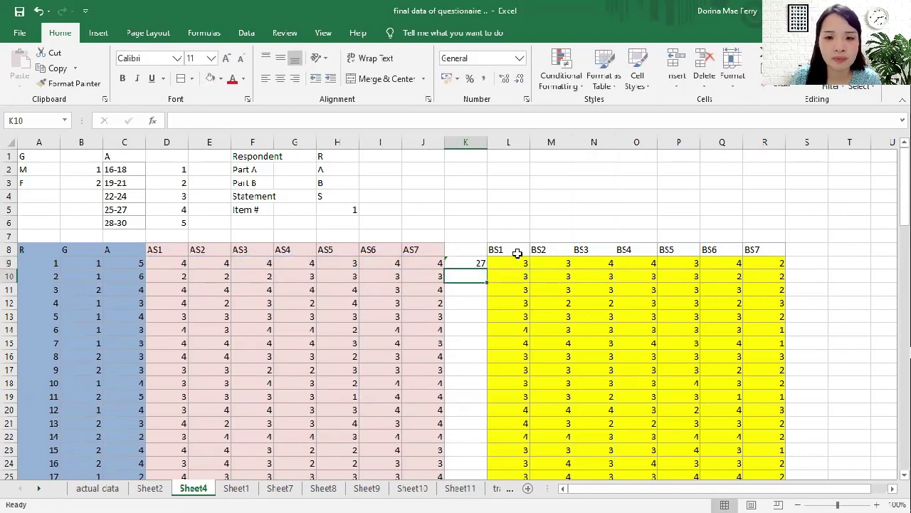
Copy the Part A total formula from K9 down column K for all respondents
{"action": "scroll", "coordinate": [480, 218], "scroll_direction": "down", "scroll_amount": 1}
{"action": "left_click", "coordinate": [479, 225]}
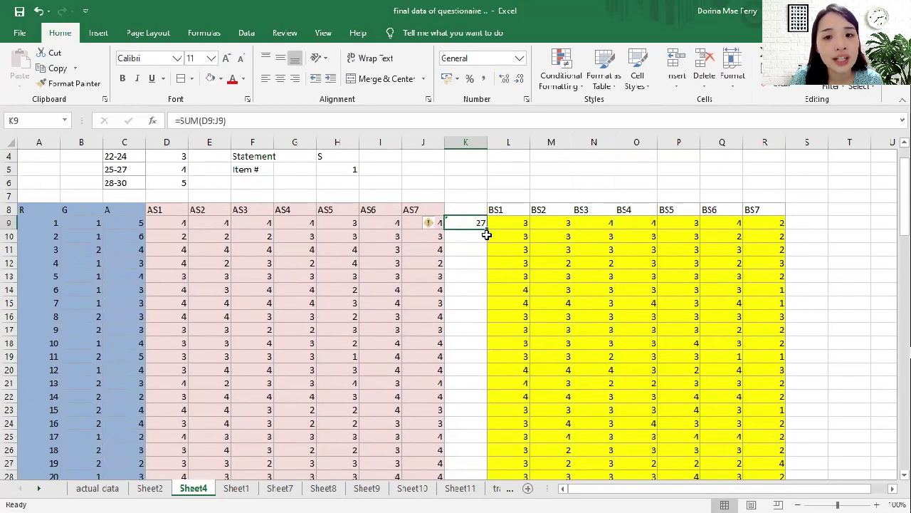
{"action": "left_click_drag", "start_coordinate": [485, 227], "coordinate": [477, 446]}
{"action": "scroll", "coordinate": [525, 270], "scroll_direction": "up", "scroll_amount": 20}
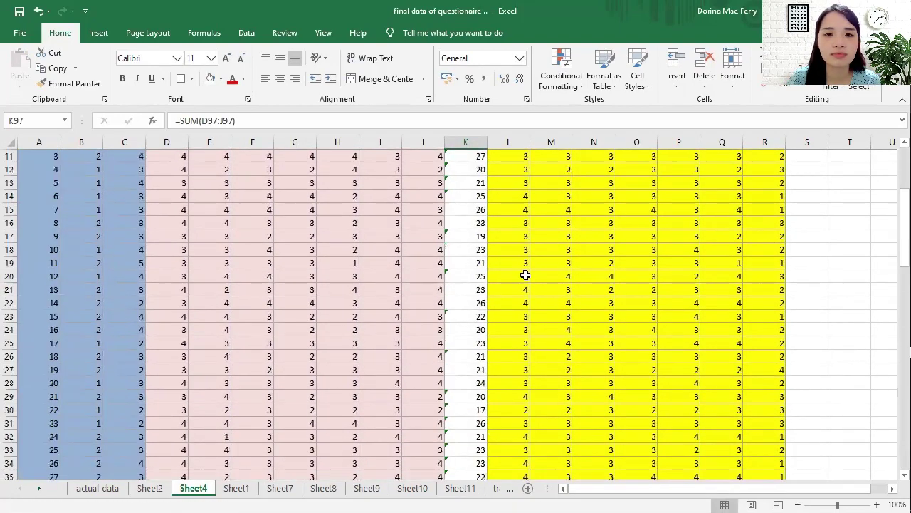
Total the first respondent's BS1 to BS7 scores in S9 with a SUM formula
{"action": "scroll", "coordinate": [640, 271], "scroll_direction": "right", "scroll_amount": 1}
{"action": "left_click", "coordinate": [763, 262]}
{"action": "type", "text": "=SUM("}
{"action": "left_click_drag", "start_coordinate": [470, 263], "coordinate": [739, 264]}
{"action": "key", "text": "Return"}
Copy the Part B total formula from S9 down column S for the respondents
{"action": "scroll", "coordinate": [735, 228], "scroll_direction": "down", "scroll_amount": 2}
{"action": "left_click", "coordinate": [764, 183]}
{"action": "left_click_drag", "start_coordinate": [786, 189], "coordinate": [774, 457]}
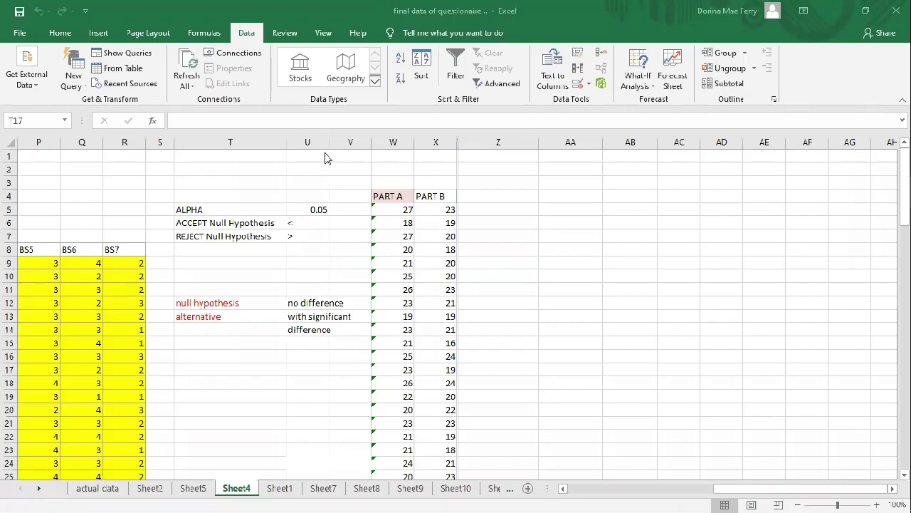
Enable the Analysis ToolPak add-in through the Excel add-ins options
{"action": "left_click", "coordinate": [18, 35]}
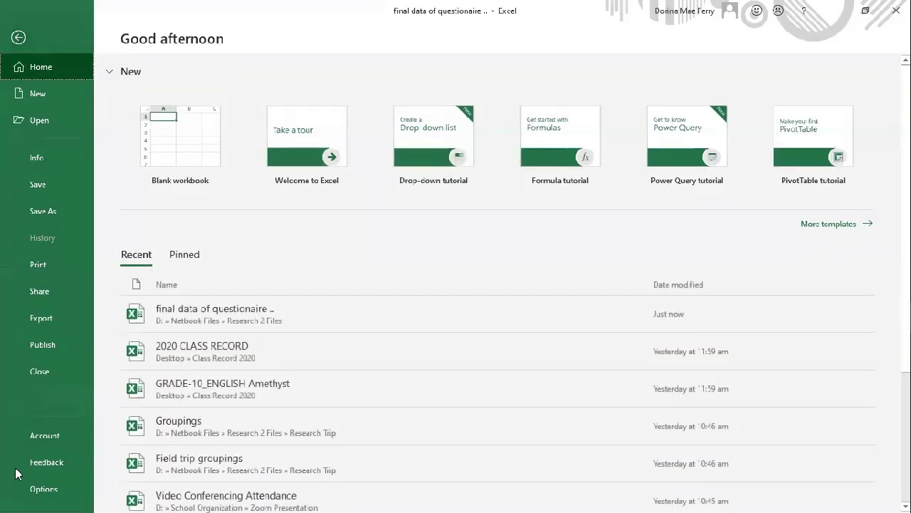
{"action": "left_click", "coordinate": [43, 489]}
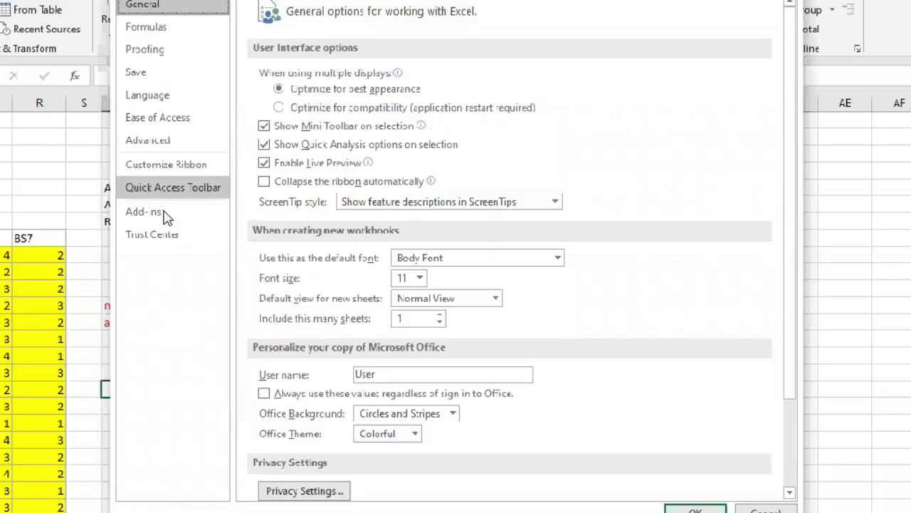
{"action": "left_click", "coordinate": [163, 213]}
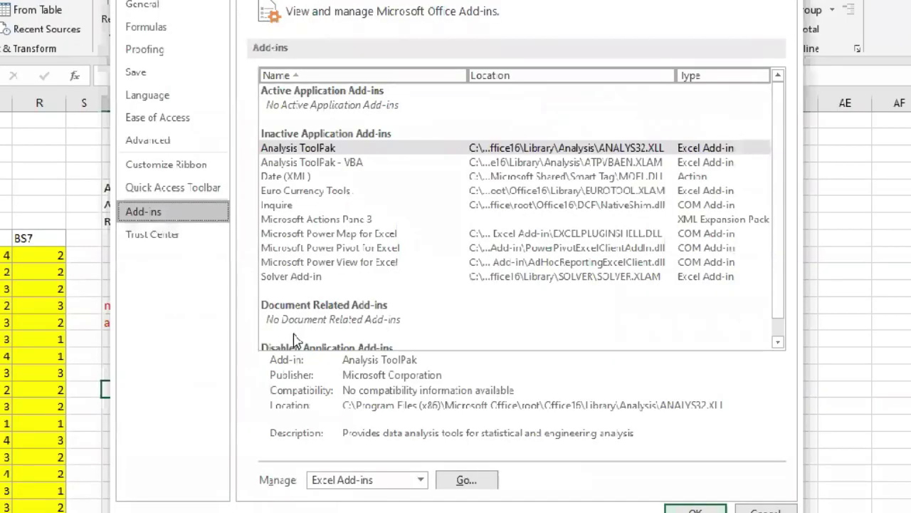
{"action": "left_click", "coordinate": [466, 480]}
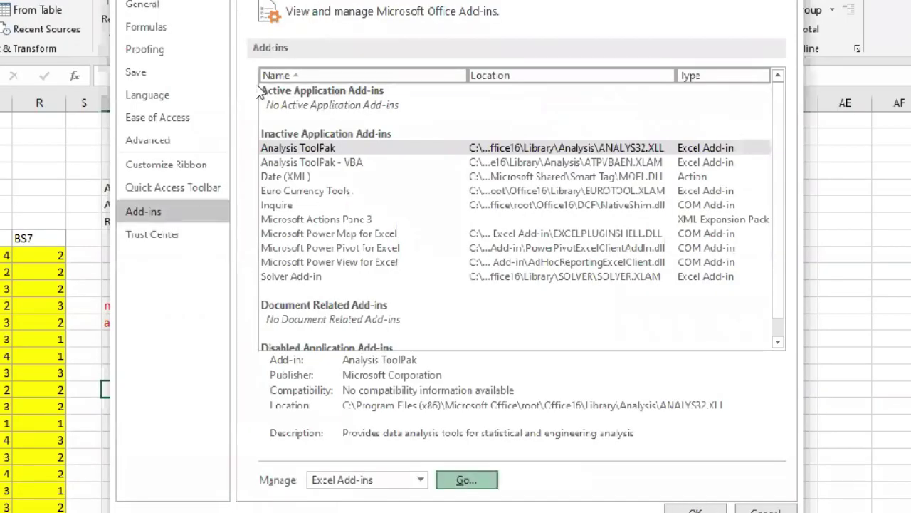
{"action": "left_click", "coordinate": [82, 10]}
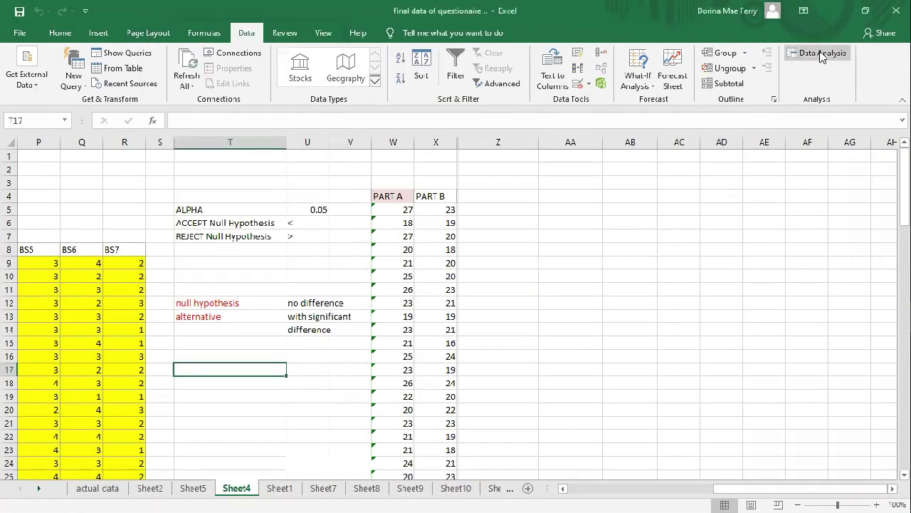
Browse the list of available Data Analysis tools
{"action": "left_click", "coordinate": [823, 57]}
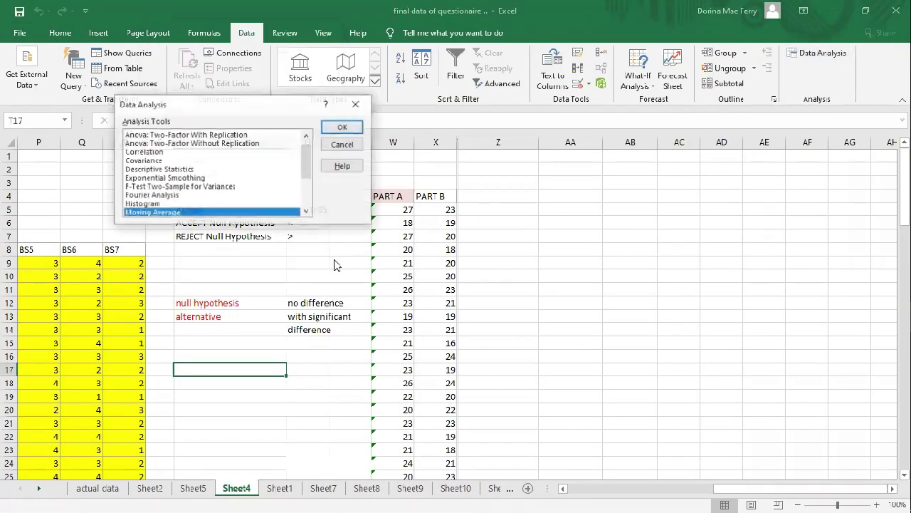
{"action": "scroll", "coordinate": [171, 146], "scroll_direction": "down", "scroll_amount": 3}
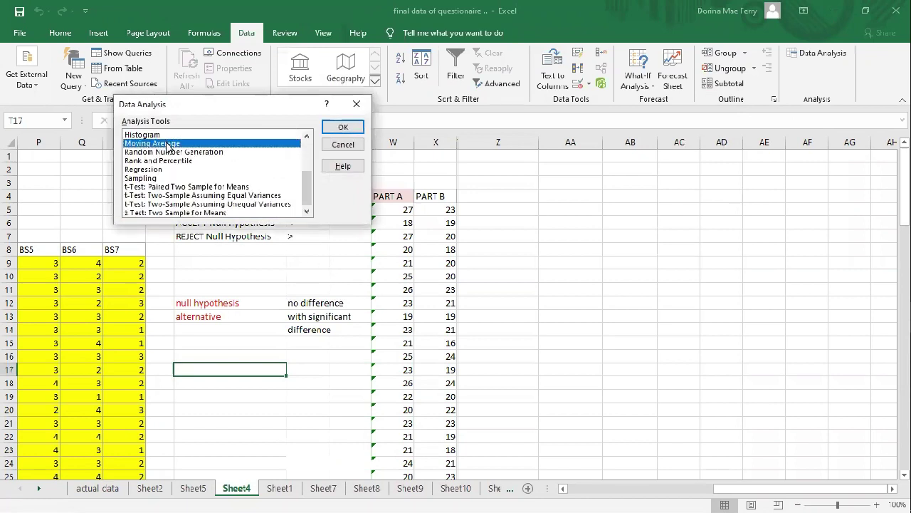
{"action": "scroll", "coordinate": [162, 178], "scroll_direction": "up", "scroll_amount": 3}
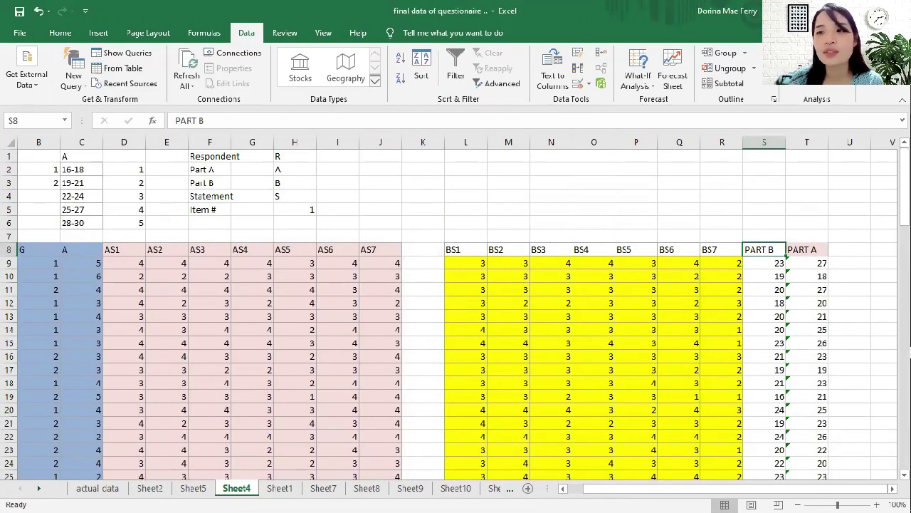
Run a Correlation analysis on the Part B and Part A totals in $S$8:$T$98, grouped by columns, with output at $V$76
{"action": "left_click", "coordinate": [817, 74]}
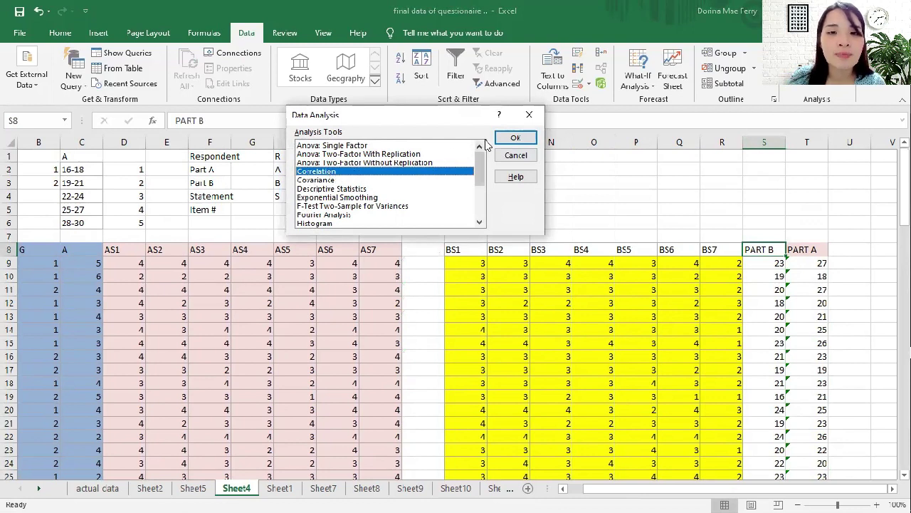
{"action": "left_click", "coordinate": [511, 139]}
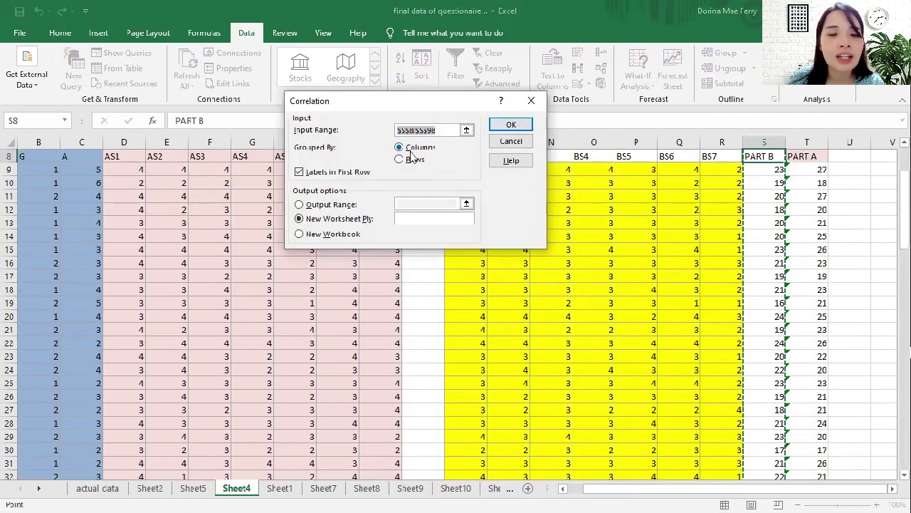
{"action": "left_click", "coordinate": [450, 129]}
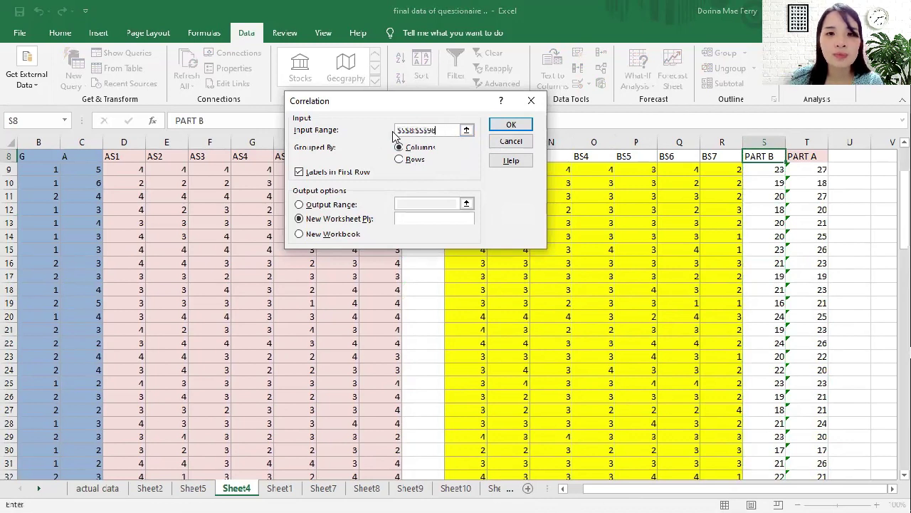
{"action": "left_click_drag", "start_coordinate": [439, 129], "coordinate": [391, 135]}
{"action": "key", "text": "BackSpace"}
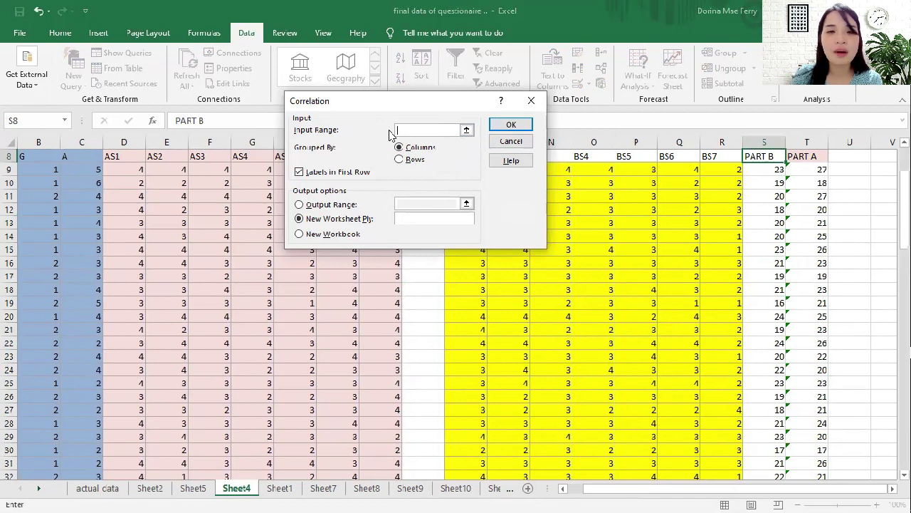
{"action": "scroll", "coordinate": [762, 198], "scroll_direction": "up", "scroll_amount": 1}
{"action": "left_click", "coordinate": [762, 196]}
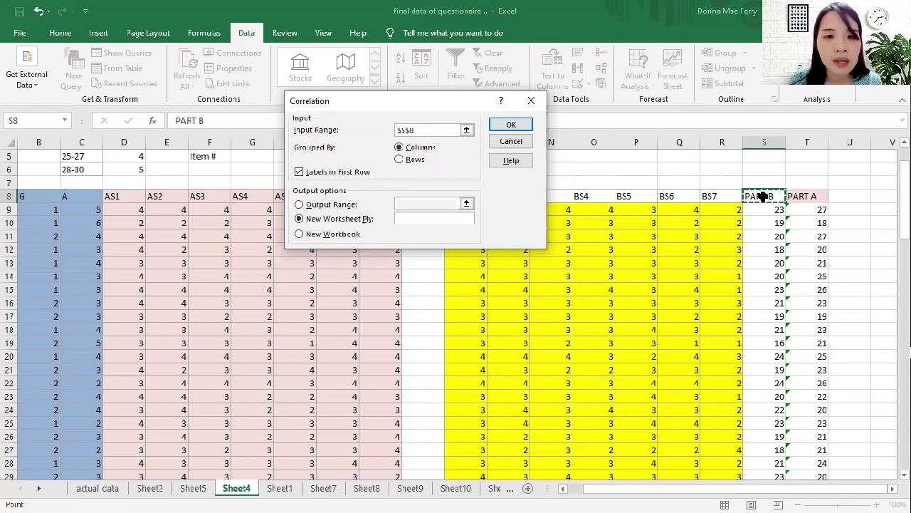
{"action": "left_click", "coordinate": [810, 196], "text": "shift"}
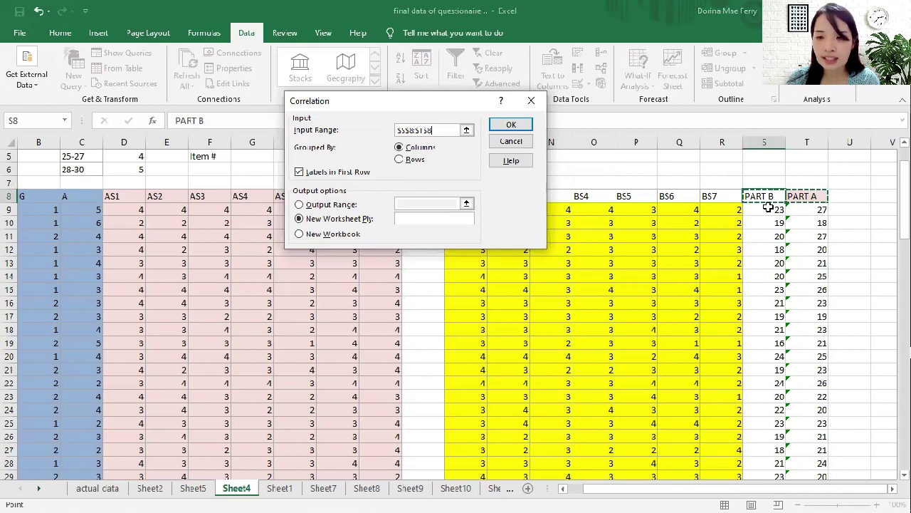
{"action": "key", "text": "ctrl+shift+Down"}
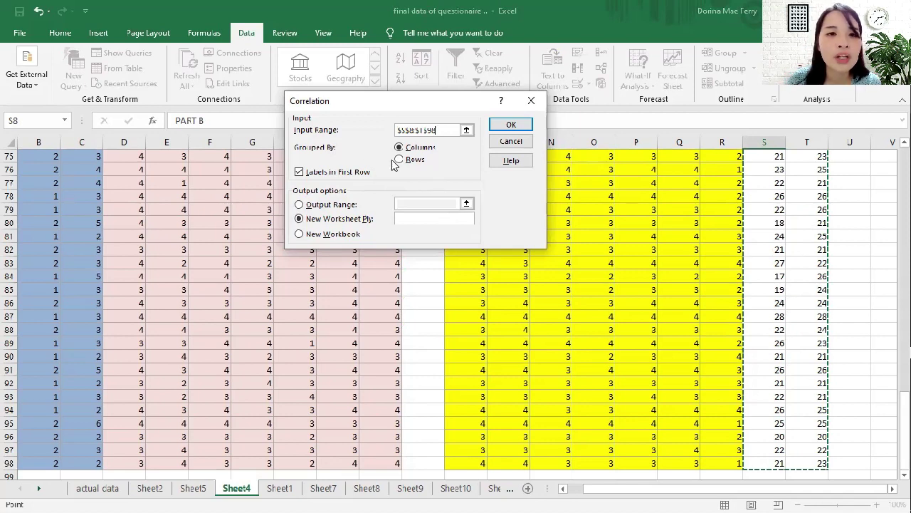
{"action": "left_click", "coordinate": [299, 205]}
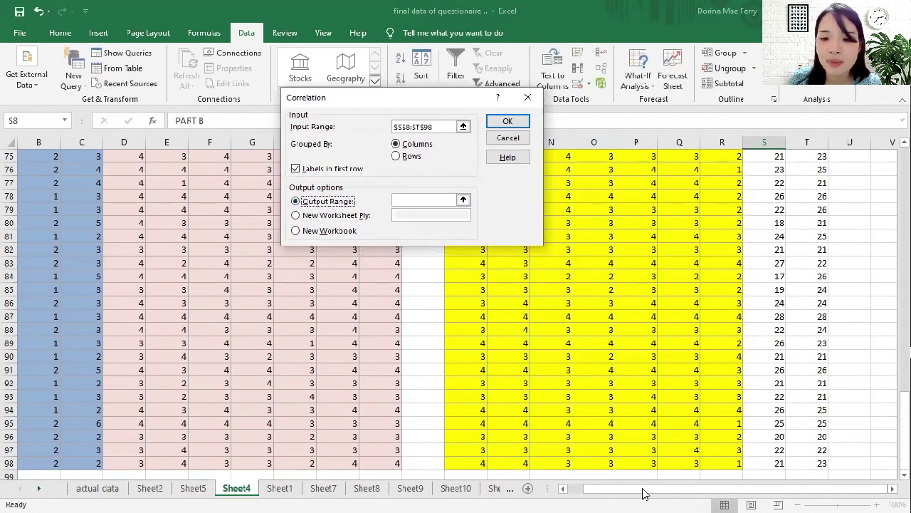
{"action": "left_click", "coordinate": [884, 175]}
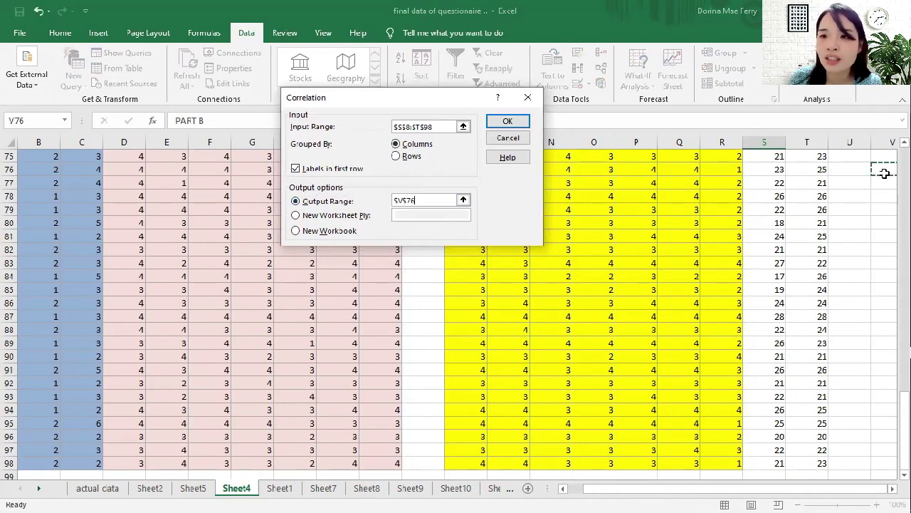
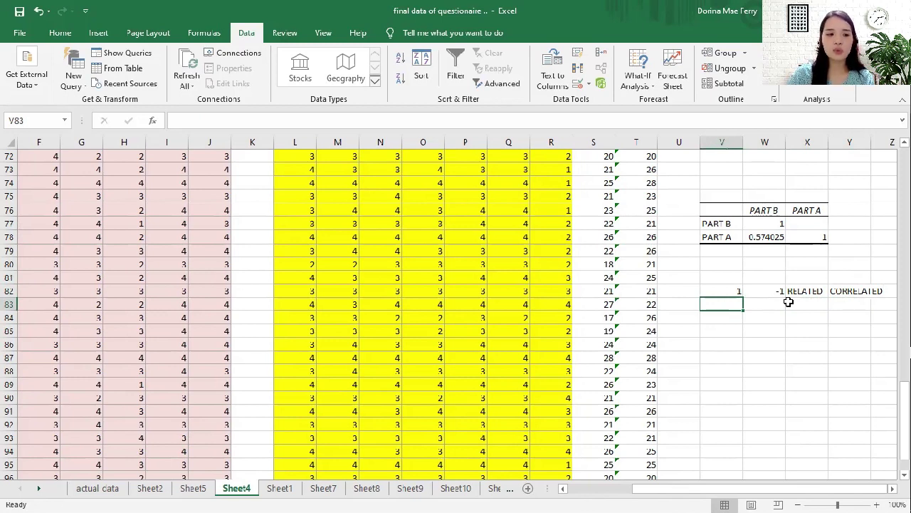
Enter 0 in V83 and the note NO CORRELATION in X83 below the RELATED/CORRELATED row
{"action": "type", "text": "0"}
{"action": "left_click", "coordinate": [789, 302]}
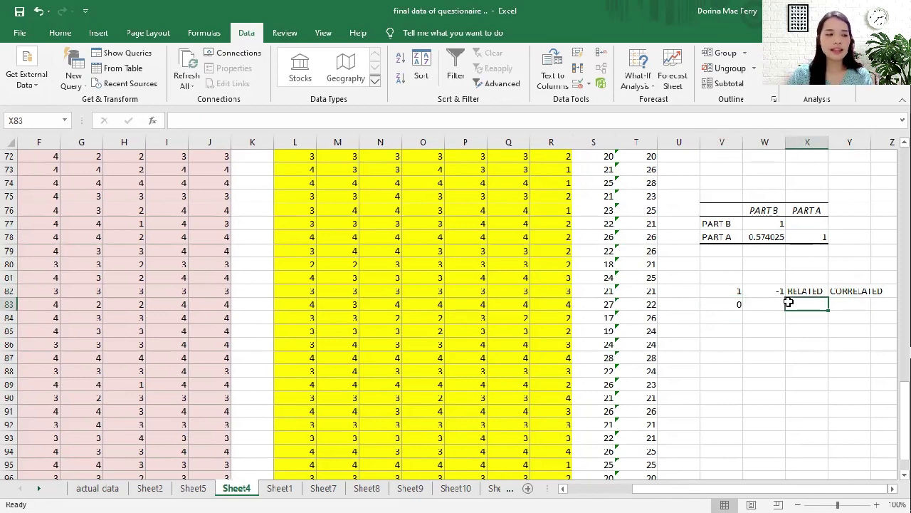
{"action": "type", "text": "NO CORRELATION"}
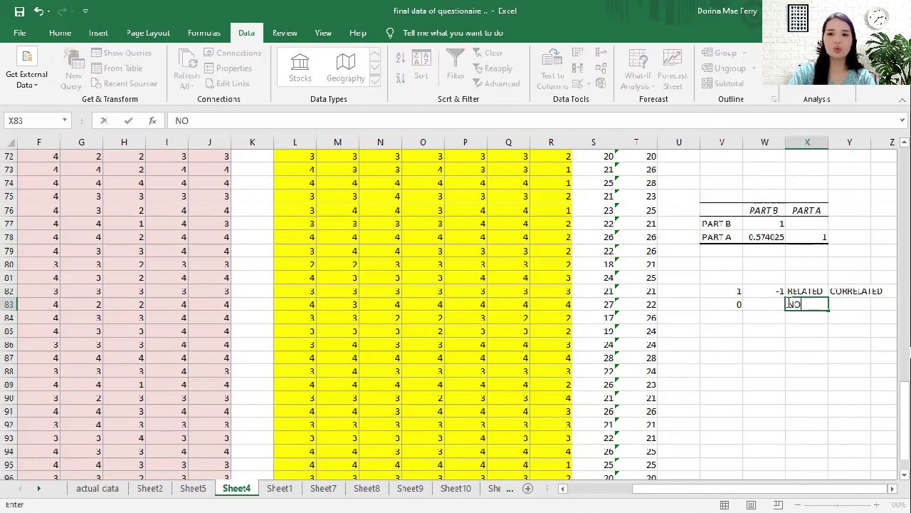
{"action": "left_click", "coordinate": [722, 344]}
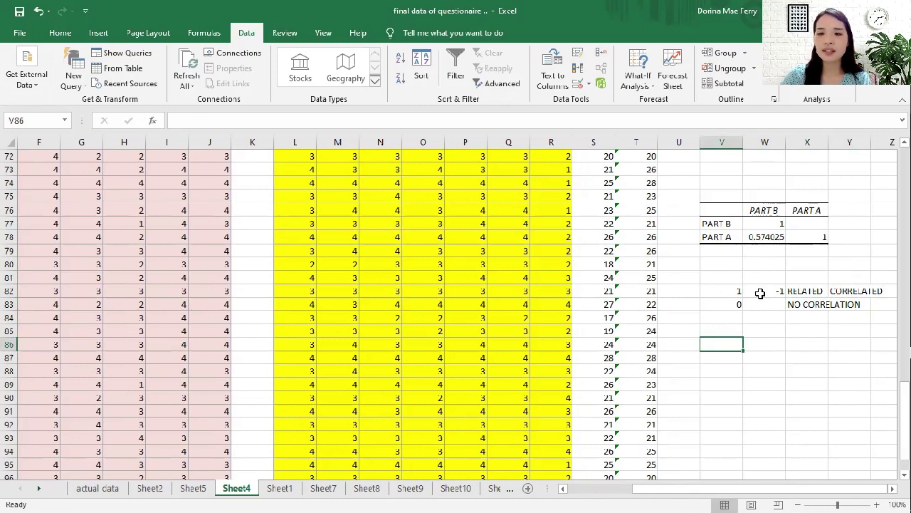
{"action": "left_click", "coordinate": [768, 251]}
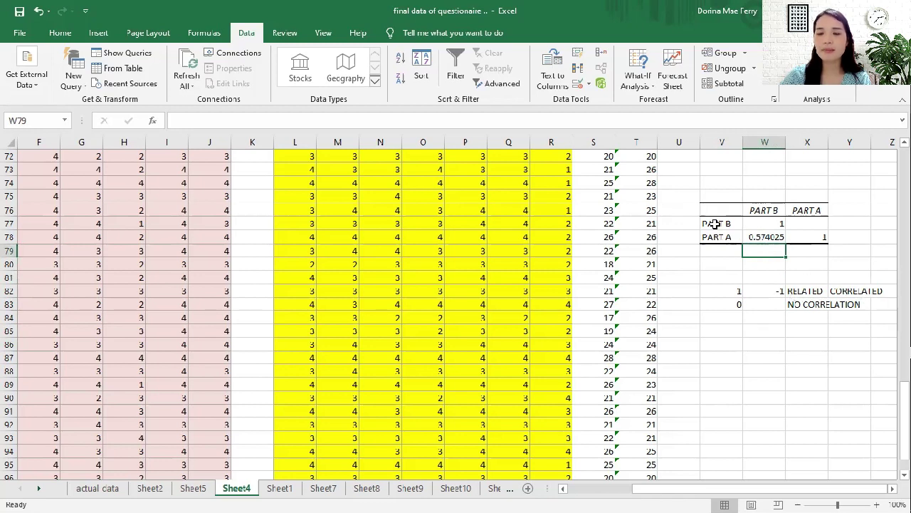
{"action": "left_click", "coordinate": [762, 265]}
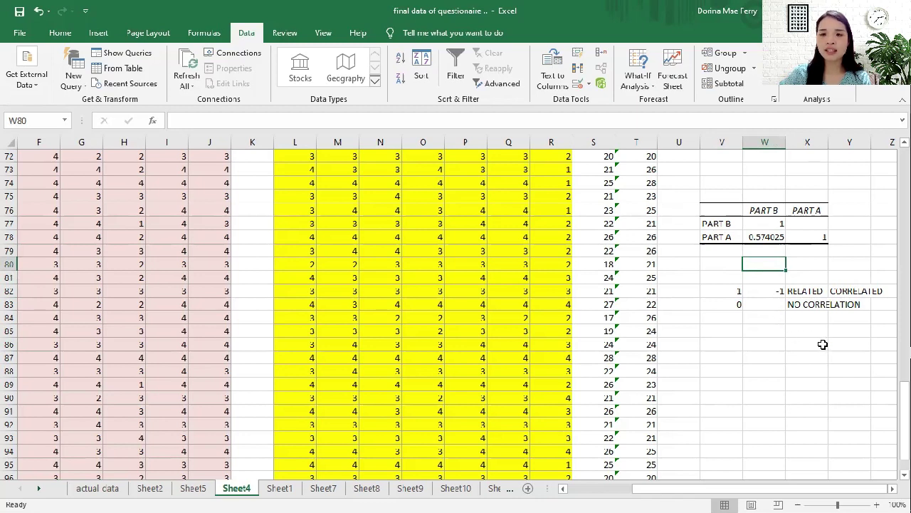
Enter the example coefficients 0.01 in W86 and 0.02 in W87
{"action": "left_click", "coordinate": [752, 343]}
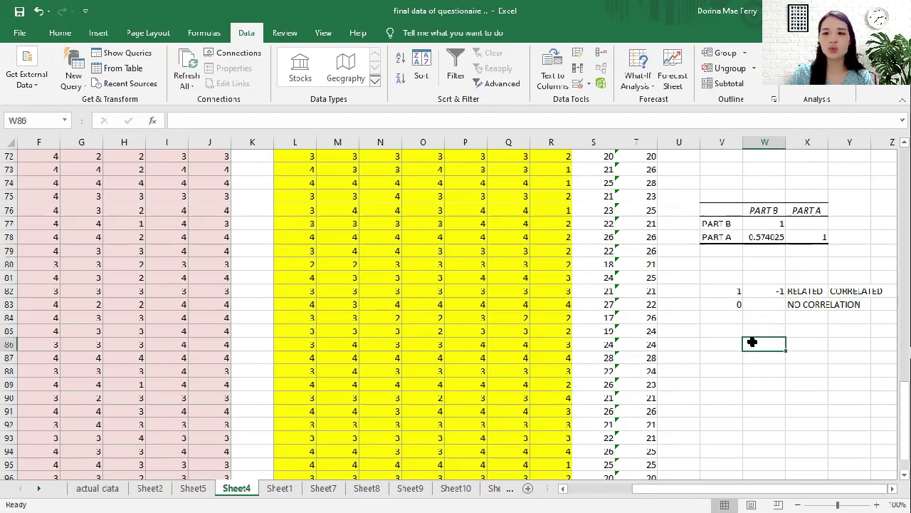
{"action": "type", "text": "0"}
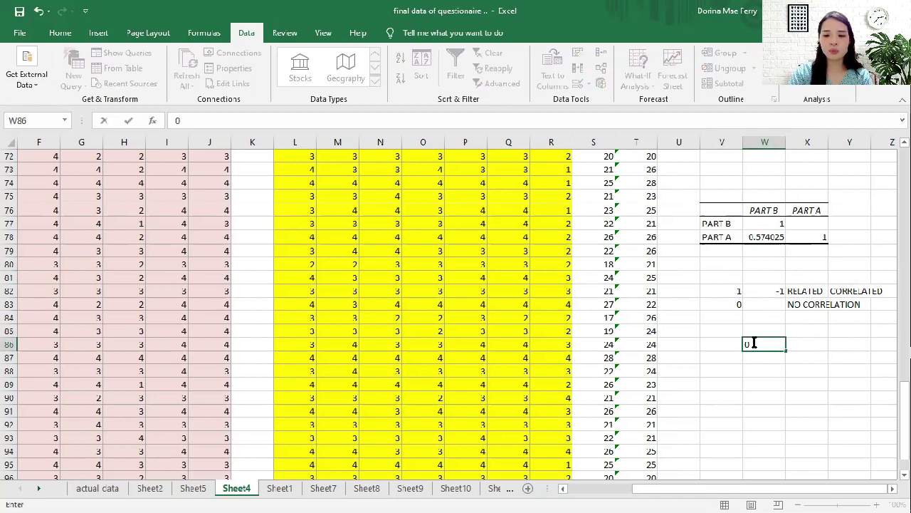
{"action": "type", "text": ".01"}
{"action": "key", "text": "Return"}
{"action": "type", "text": "0.0"}
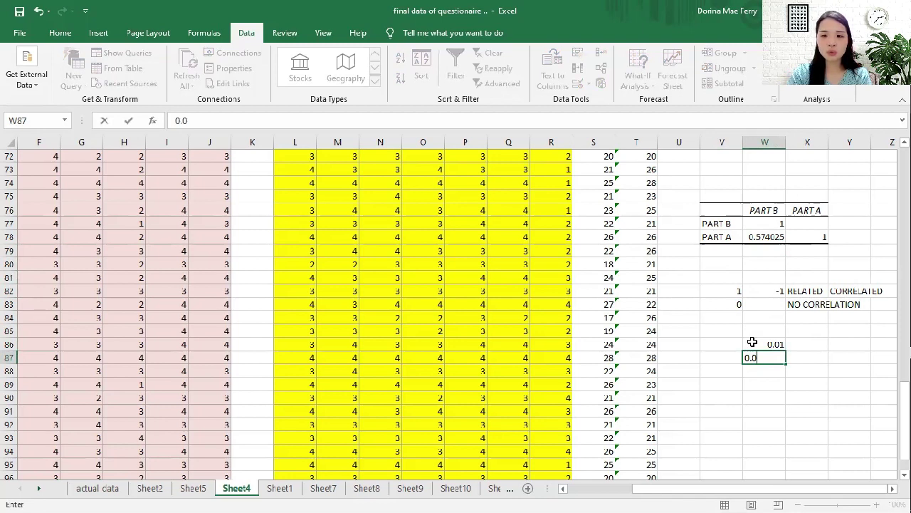
{"action": "type", "text": "2"}
{"action": "key", "text": "Return"}
Start a correlation interpretation scale with the range .00-.20 in V89 and the label POOR in W89
{"action": "left_click", "coordinate": [764, 381]}
{"action": "key", "text": "Left"}
{"action": "scroll", "coordinate": [781, 400], "scroll_direction": "down", "scroll_amount": 1}
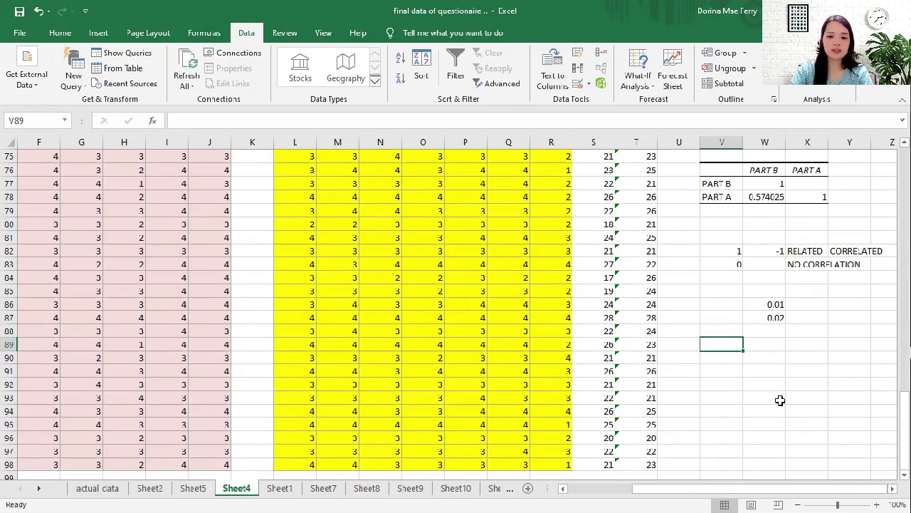
{"action": "type", "text": ".00-.20"}
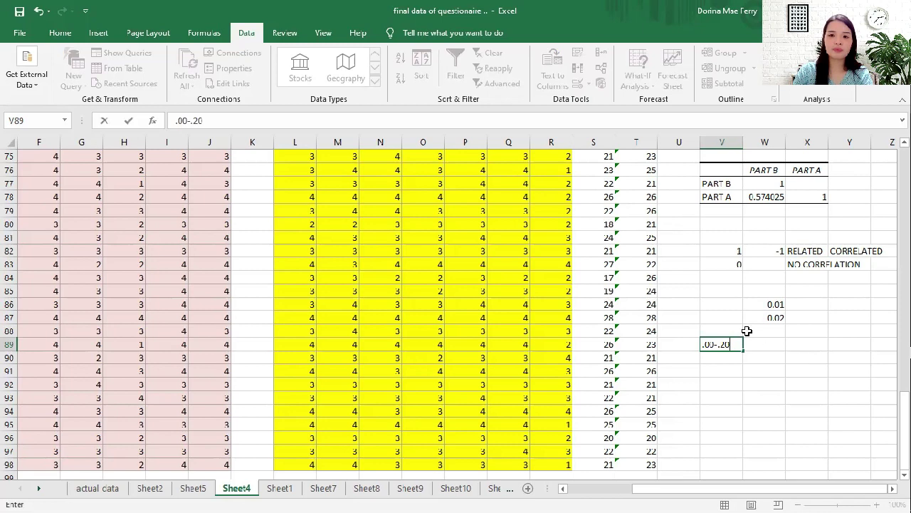
{"action": "left_click", "coordinate": [766, 344]}
{"action": "type", "text": "POOR"}
{"action": "key", "text": "Return"}
Add the scale range .21-.40 in V90 with the label FAIR in W90
{"action": "key", "text": "Left"}
{"action": "type", "text": "."}
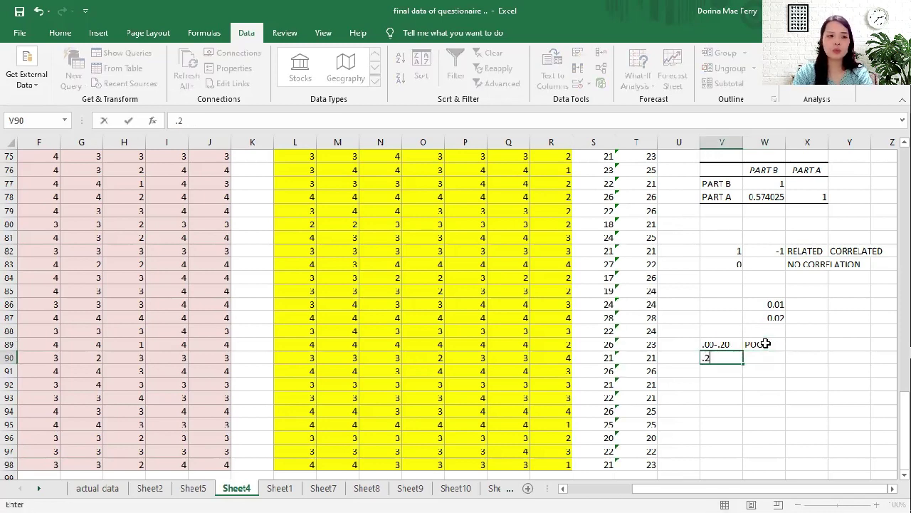
{"action": "type", "text": "21-.40"}
{"action": "key", "text": "Tab"}
{"action": "type", "text": "FAIR"}
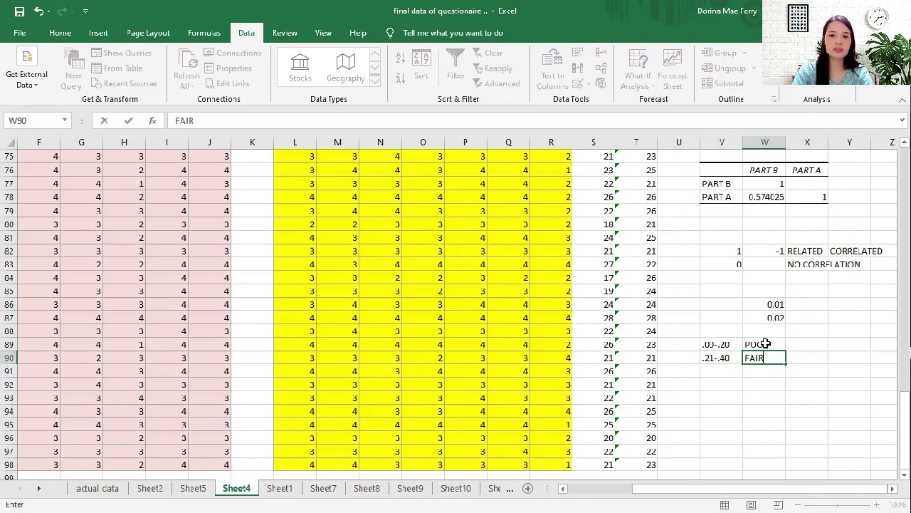
{"action": "key", "text": "Return"}
Add the scale range .41-.60 in V91 with the label MODERATE in W91
{"action": "type", "text": ".41-."}
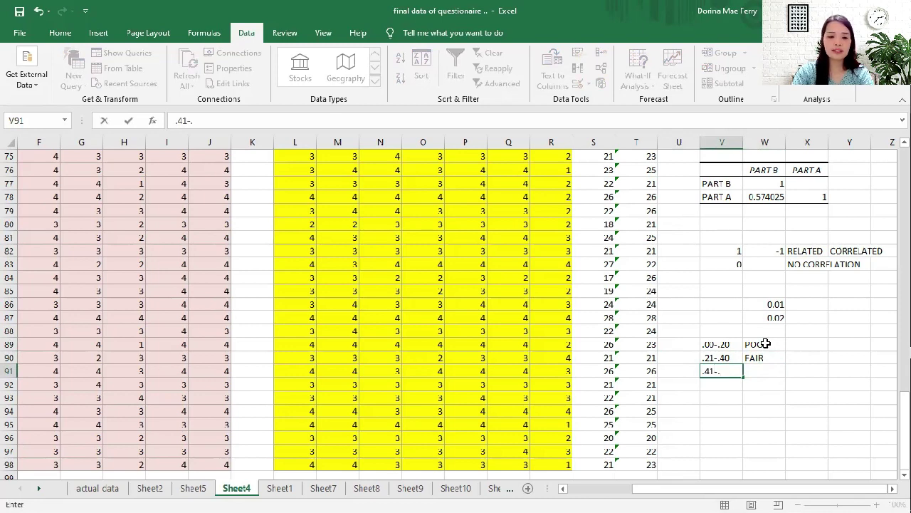
{"action": "type", "text": "60"}
{"action": "key", "text": "Tab"}
{"action": "type", "text": "MODERATE"}
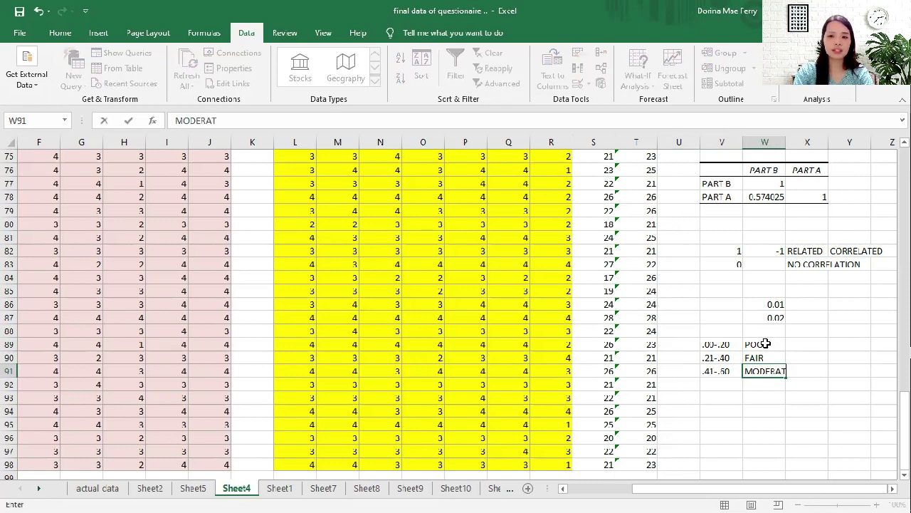
{"action": "key", "text": "Return"}
Add the scale range .61-.80 in V92 with the label SUBSTANTIAL in W92
{"action": "type", "text": ".61"}
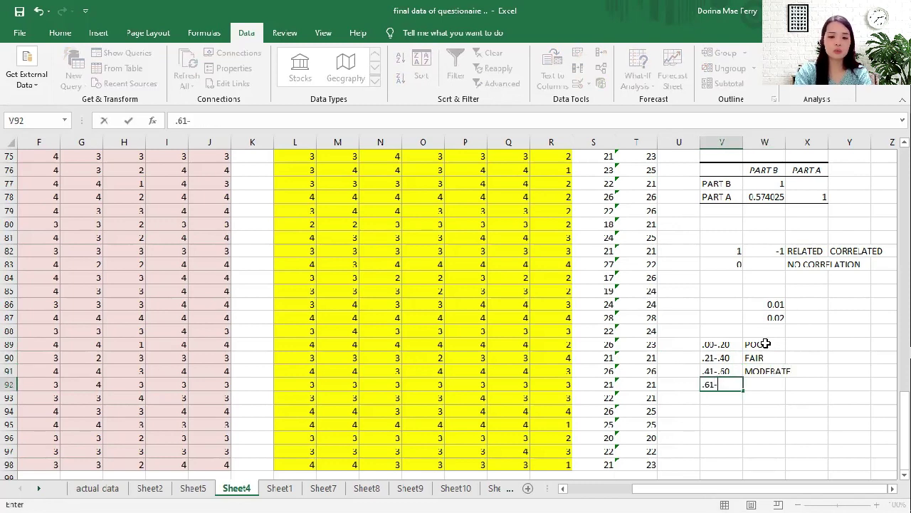
{"action": "type", "text": "-.80"}
{"action": "key", "text": "Tab"}
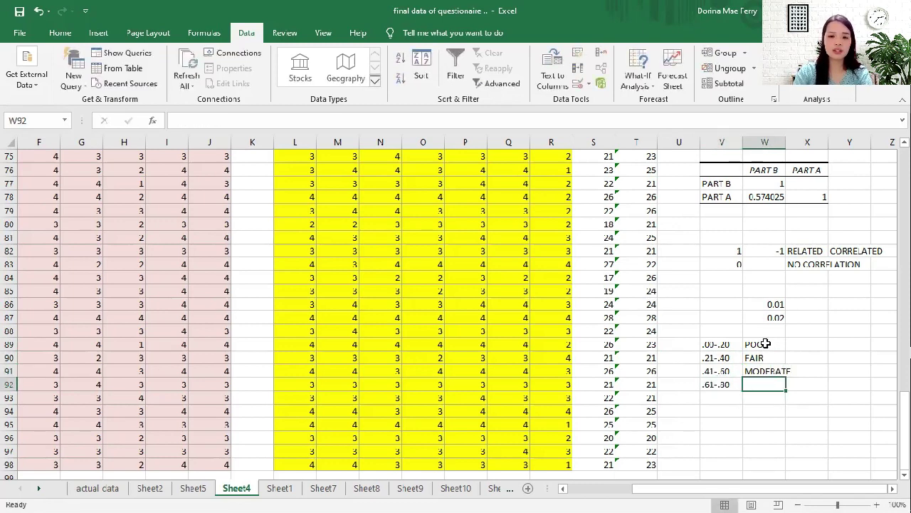
{"action": "type", "text": "SUBSTANTIAL"}
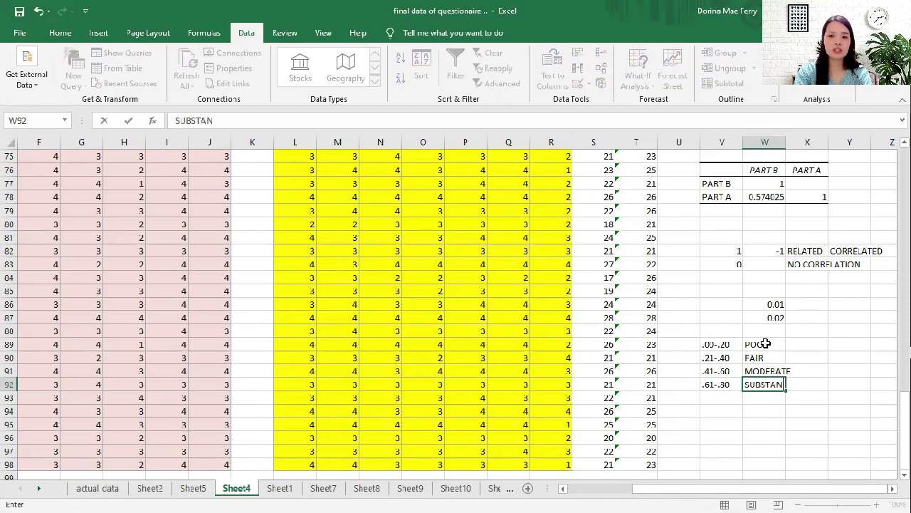
Add the scale range .81-1.00 in V93 with the label ALMOST PERFECT in W93
{"action": "key", "text": "Return"}
{"action": "type", "text": ".81-1.00"}
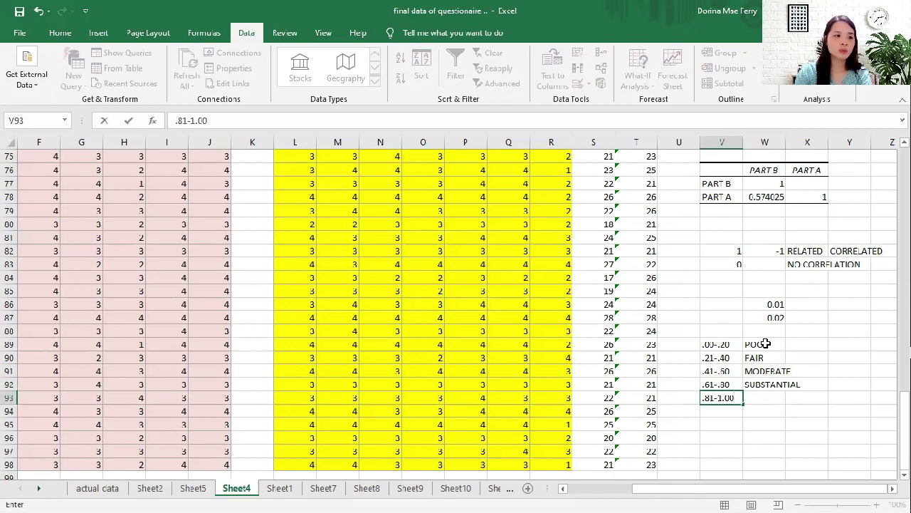
{"action": "key", "text": "Tab"}
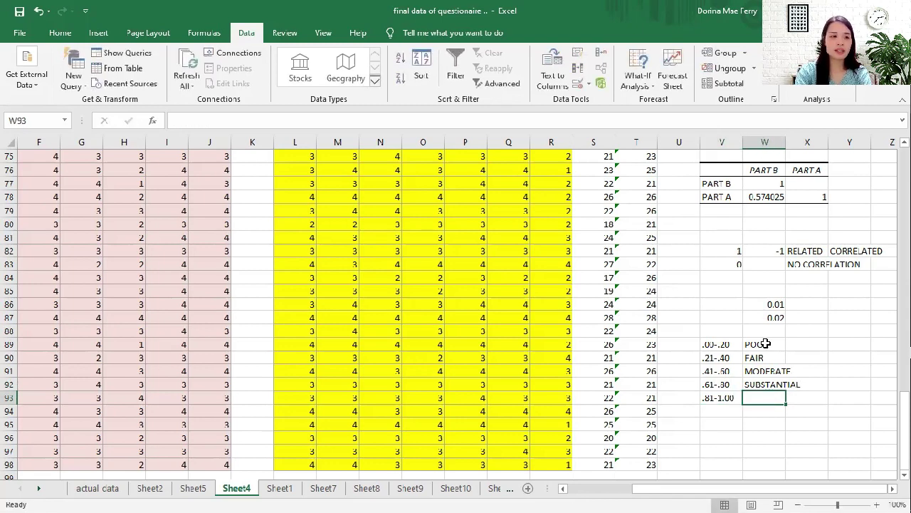
{"action": "type", "text": "ALMOST PERFECT"}
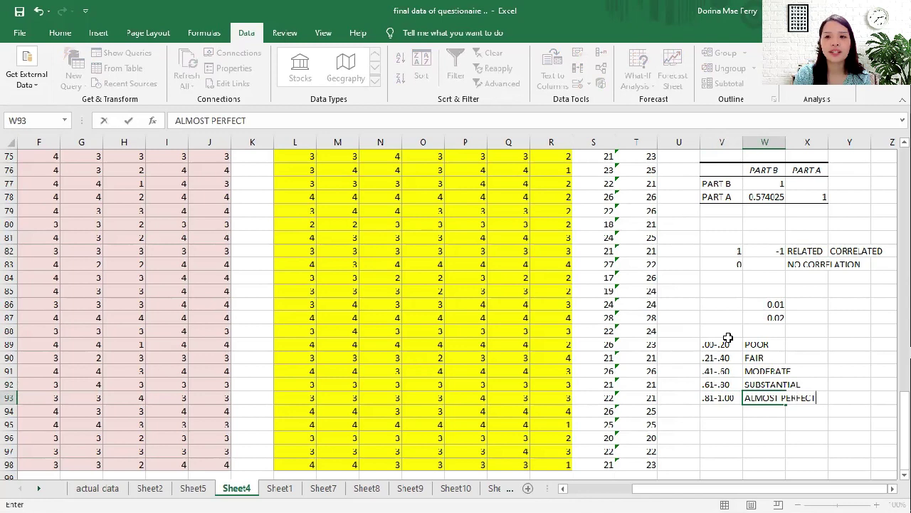
Set up a Descriptive Statistics analysis of the Part A responses with input range D8:J98 and labels in the first row
{"action": "scroll", "coordinate": [728, 337], "scroll_direction": "up", "scroll_amount": 20}
{"action": "left_click", "coordinate": [643, 233]}
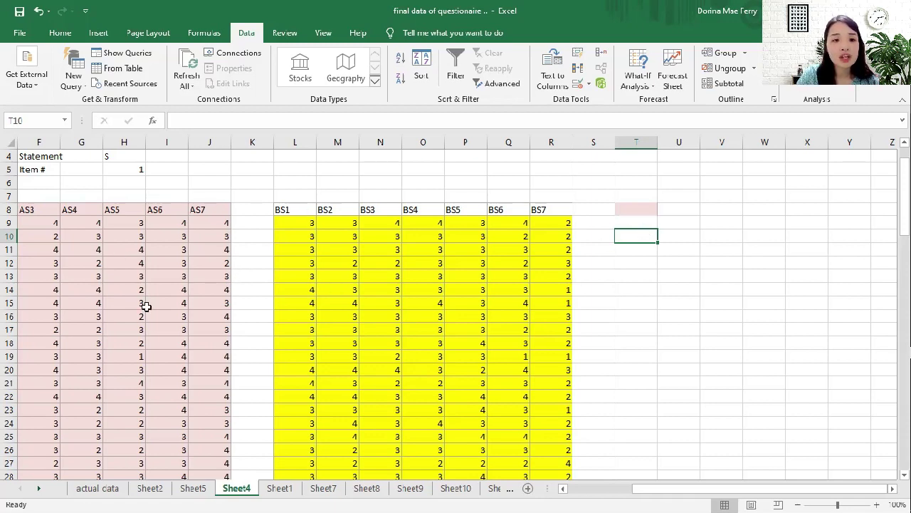
{"action": "left_click_drag", "start_coordinate": [660, 493], "coordinate": [606, 491]}
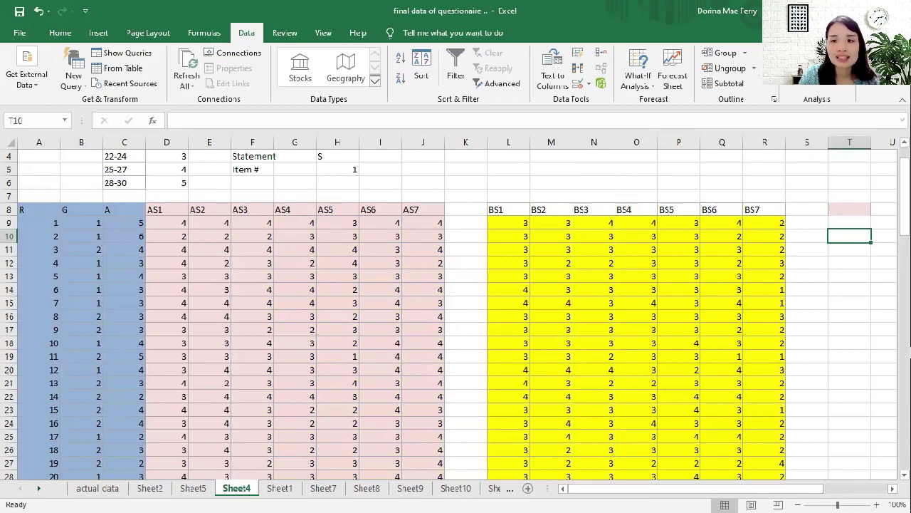
{"action": "left_click", "coordinate": [817, 89]}
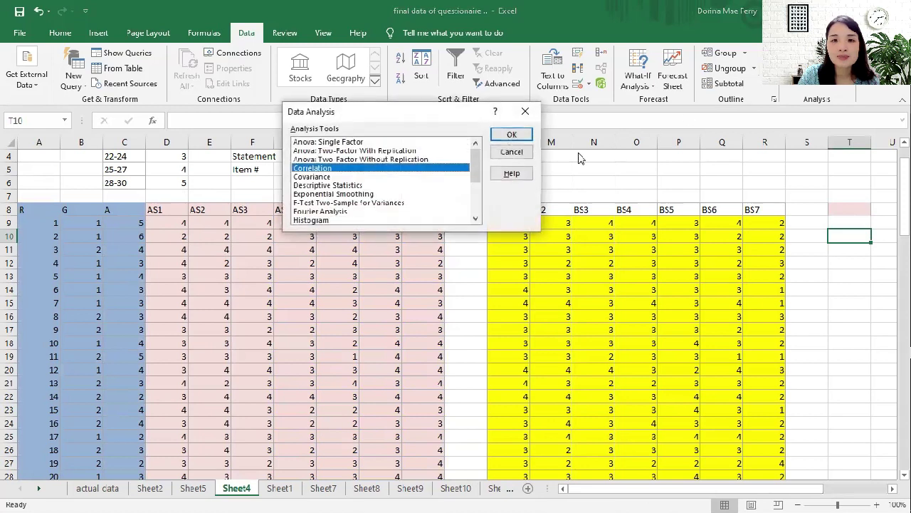
{"action": "left_click", "coordinate": [307, 186]}
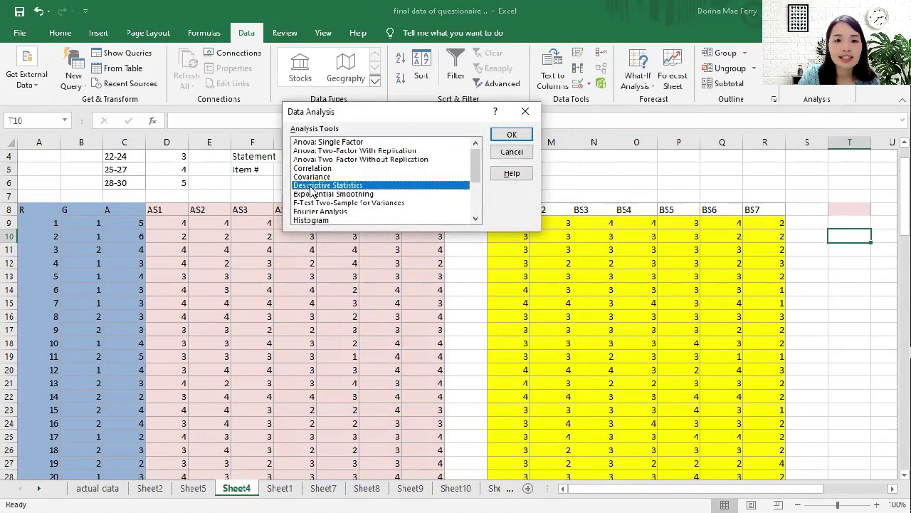
{"action": "left_click", "coordinate": [511, 136]}
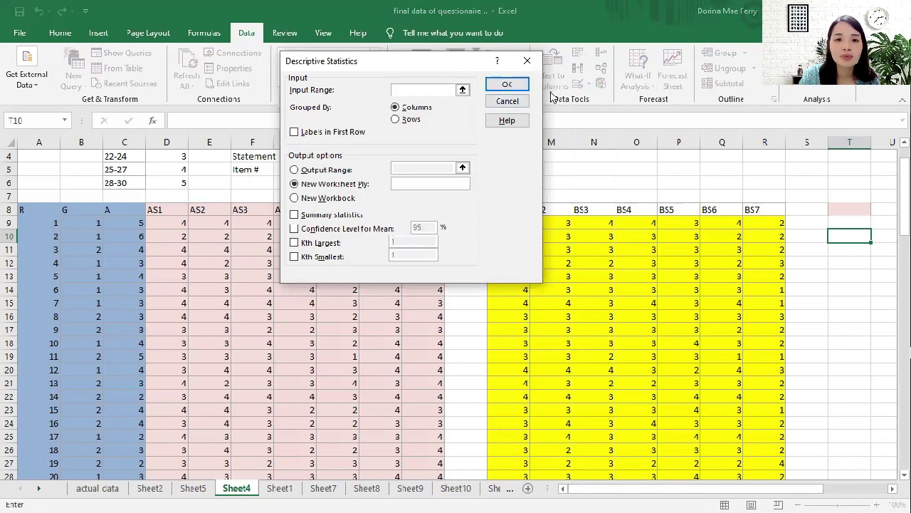
{"action": "left_click_drag", "start_coordinate": [335, 61], "coordinate": [586, 70]}
{"action": "left_click", "coordinate": [162, 205]}
{"action": "left_click_drag", "start_coordinate": [162, 206], "coordinate": [438, 456]}
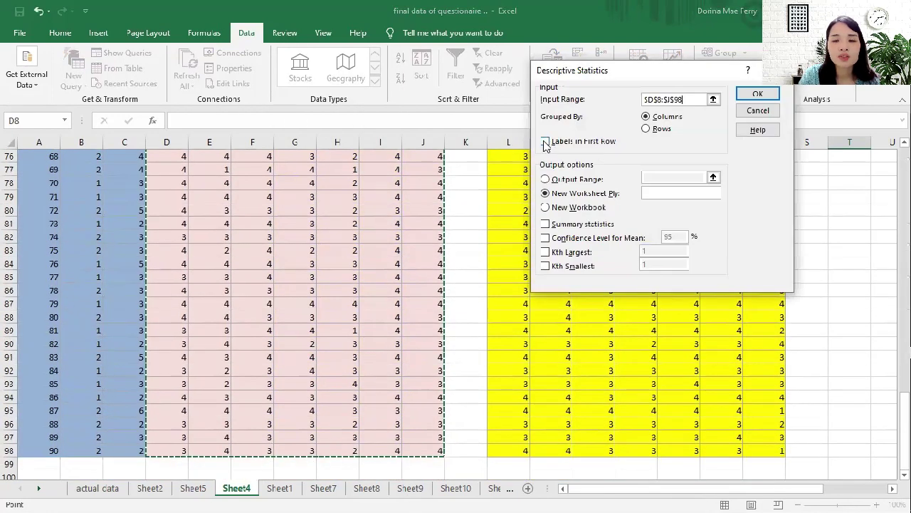
{"action": "left_click", "coordinate": [546, 143]}
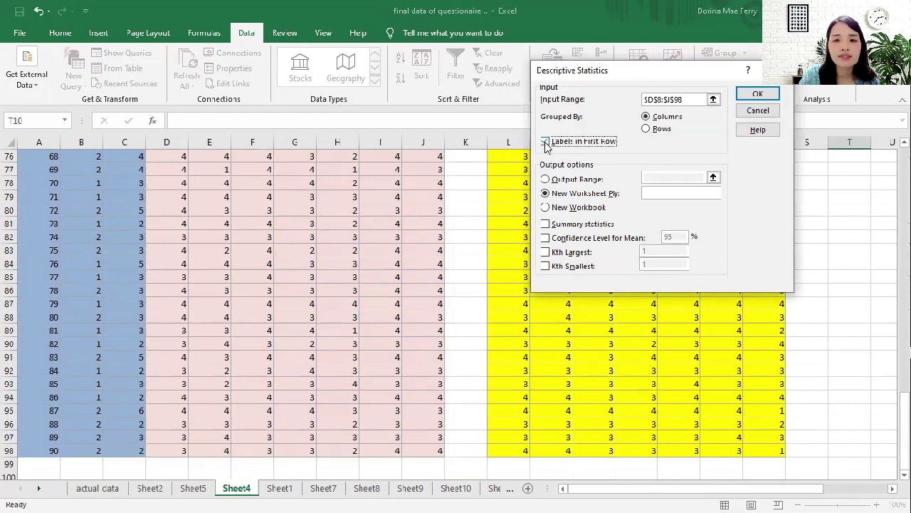
Set the output range to T8, include summary statistics, and run the analysis
{"action": "left_click", "coordinate": [545, 181]}
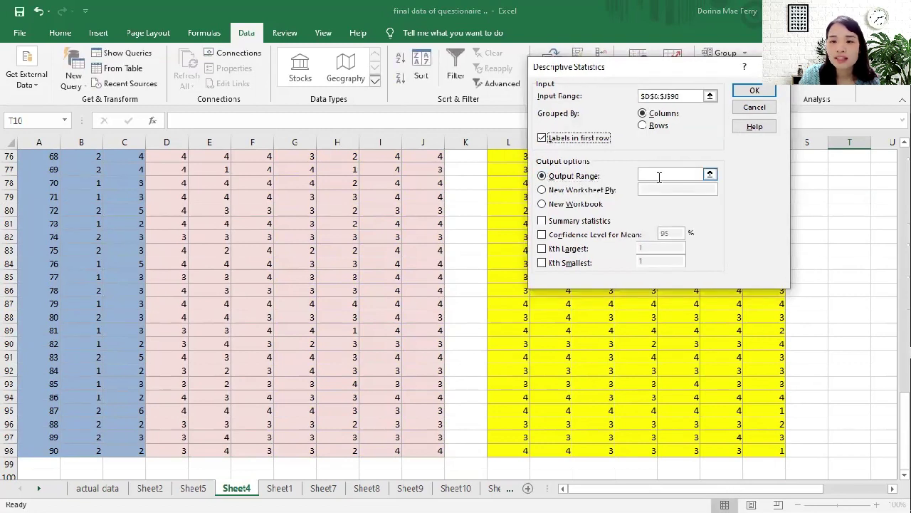
{"action": "scroll", "coordinate": [885, 316], "scroll_direction": "up", "scroll_amount": 20}
{"action": "left_click", "coordinate": [835, 251]}
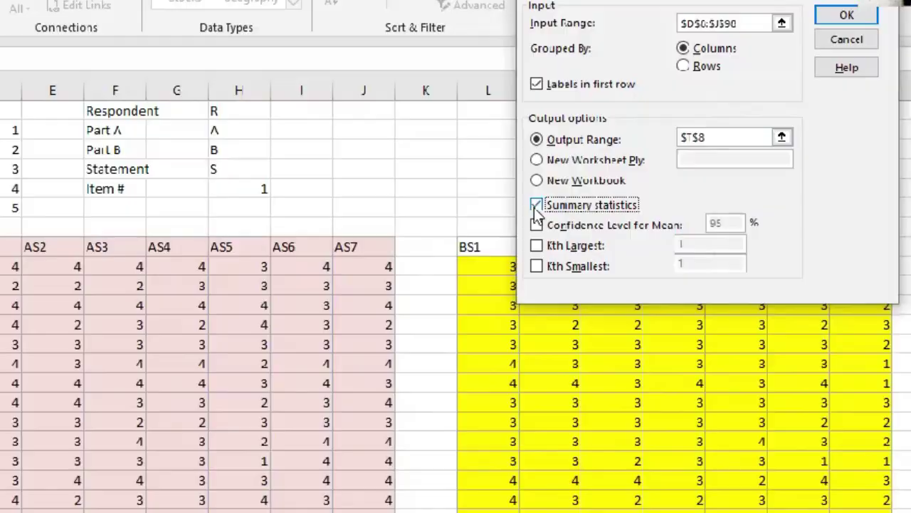
{"action": "left_click", "coordinate": [542, 221]}
{"action": "left_click", "coordinate": [835, 21]}
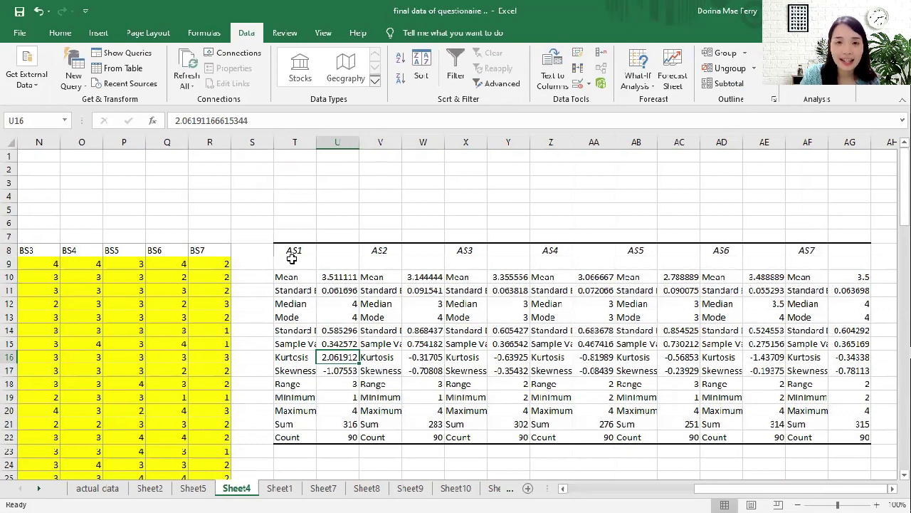
Undo the last edit and move the AS1 to AS7 header row one cell right so it starts in U8
{"action": "key", "text": "ctrl+z"}
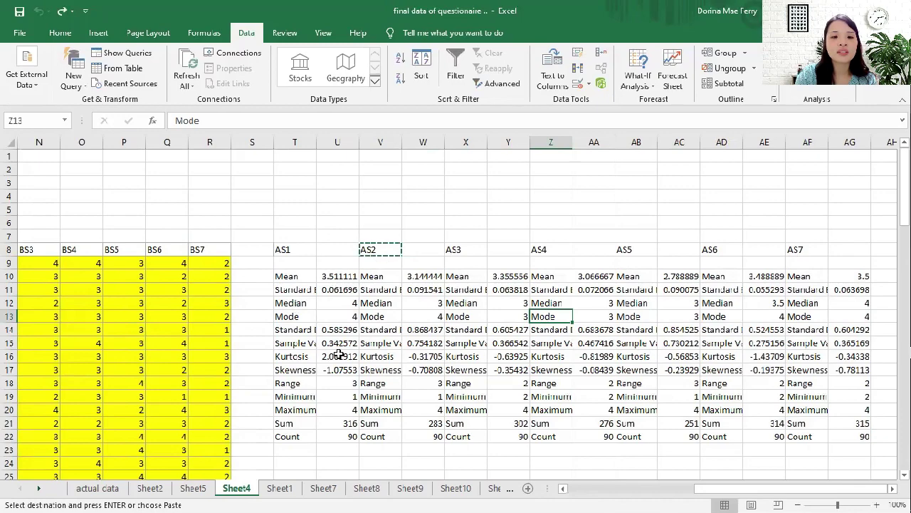
{"action": "left_click_drag", "start_coordinate": [272, 247], "coordinate": [857, 253]}
{"action": "left_click", "coordinate": [891, 266]}
{"action": "left_click_drag", "start_coordinate": [330, 253], "coordinate": [347, 258]}
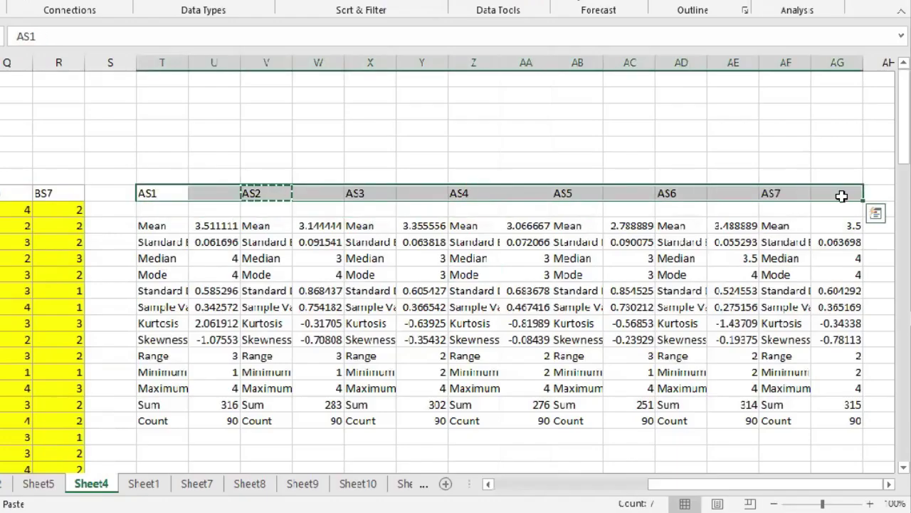
{"action": "left_click", "coordinate": [266, 226]}
Delete the repeated statistic label columns between the AS1 to AS7 values, keeping only the labels in column T
{"action": "left_click", "coordinate": [265, 64]}
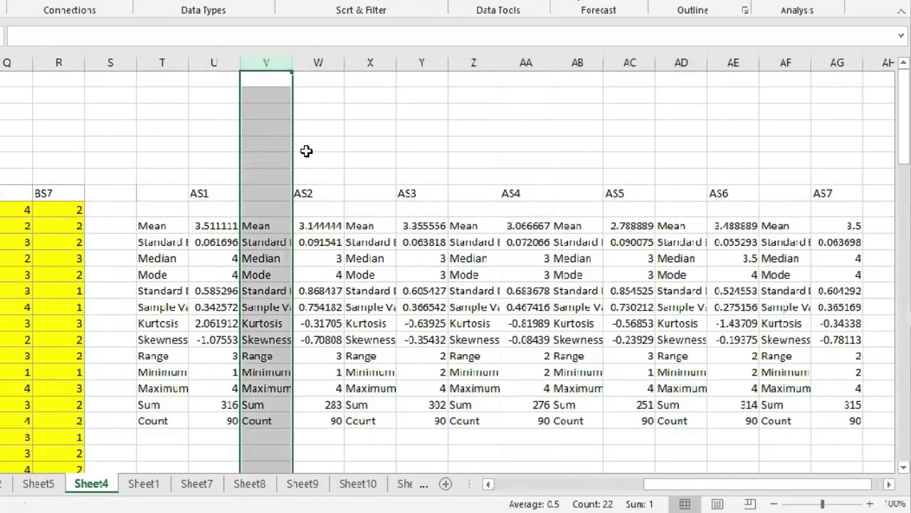
{"action": "left_click", "coordinate": [368, 64], "text": "ctrl"}
{"action": "right_click", "coordinate": [368, 64]}
{"action": "left_click", "coordinate": [420, 201]}
{"action": "left_click", "coordinate": [367, 63]}
{"action": "left_click", "coordinate": [474, 62], "text": "ctrl"}
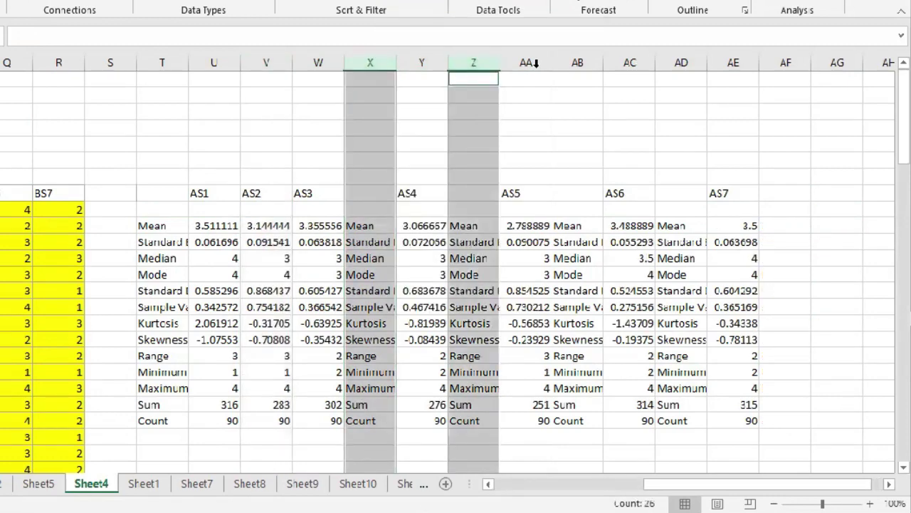
{"action": "left_click", "coordinate": [577, 62], "text": "ctrl"}
{"action": "left_click", "coordinate": [682, 63], "text": "ctrl"}
{"action": "right_click", "coordinate": [680, 84]}
{"action": "left_click", "coordinate": [721, 242]}
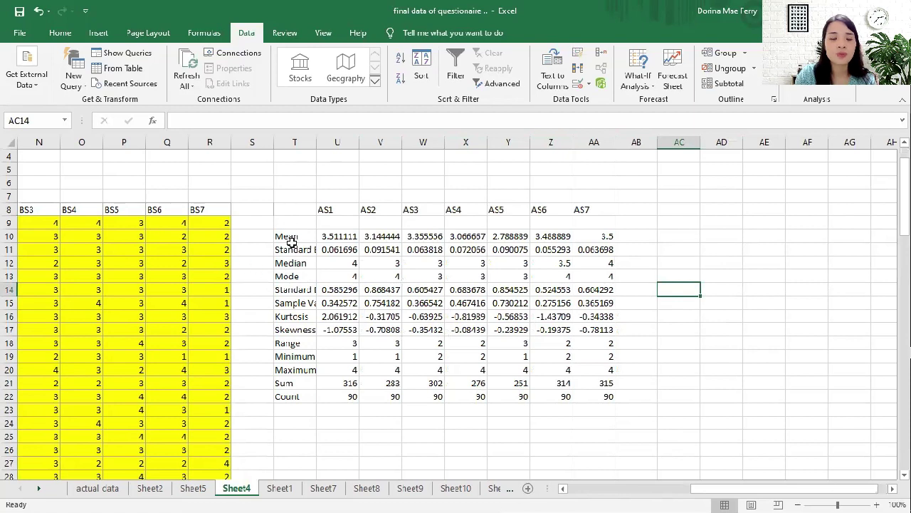
Add the label RANK in T24 below the statistics and enter rank 1 for AS1
{"action": "key", "text": "Down"}
{"action": "key", "text": "Down"}
{"action": "key", "text": "Down"}
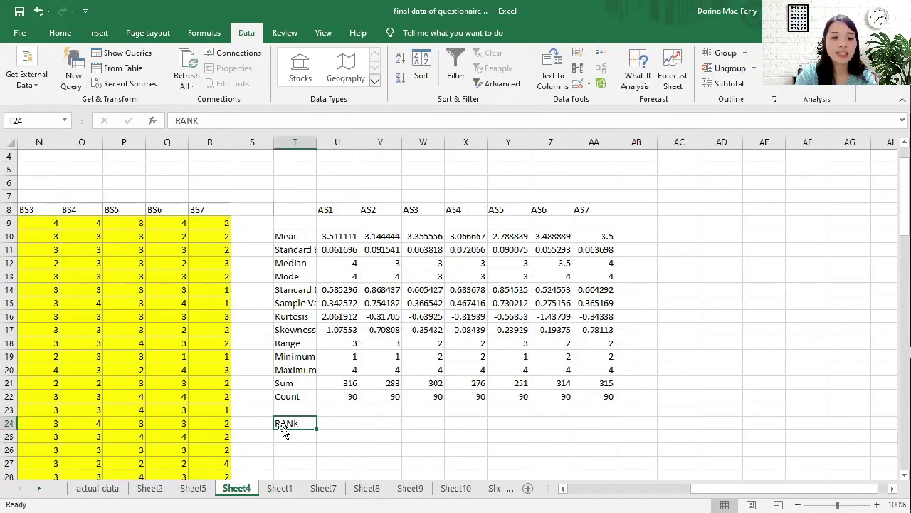
{"action": "key", "text": "Right"}
{"action": "key", "text": "Right"}
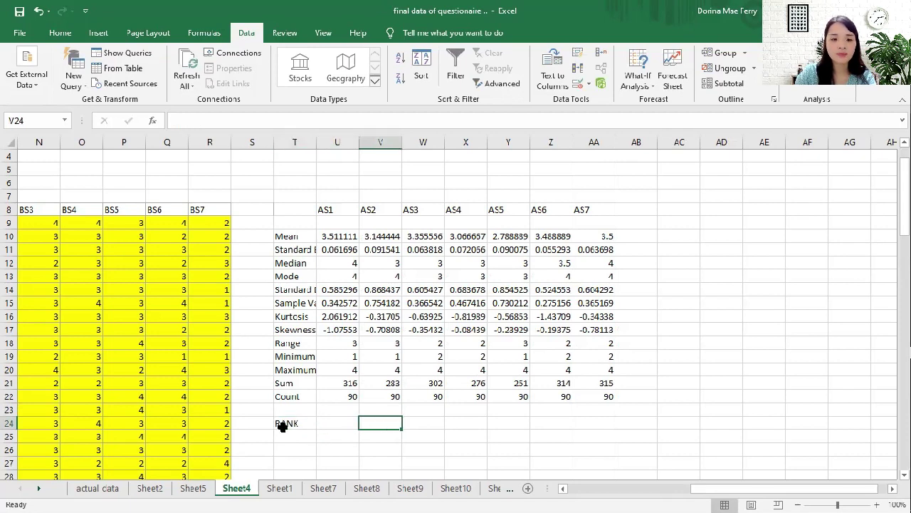
{"action": "key", "text": "Left"}
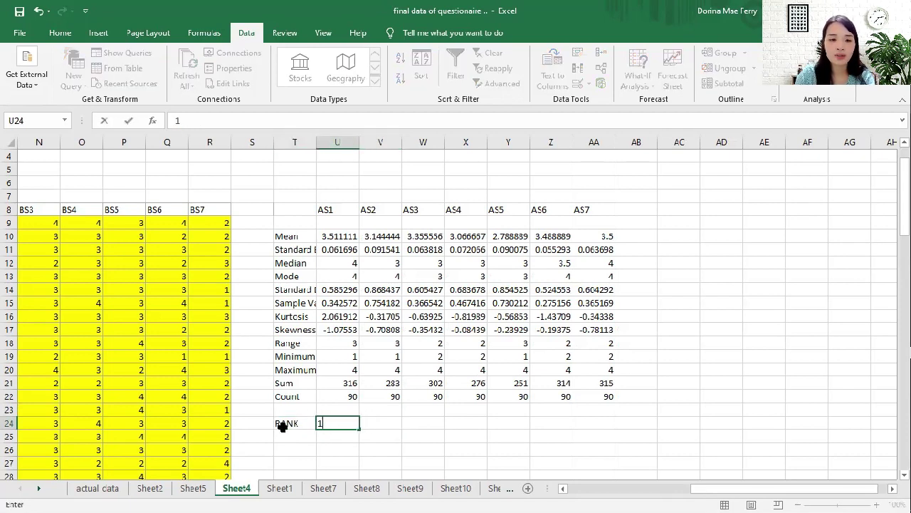
{"action": "type", "text": "1"}
Enter rank 2 for AS7 in AA24 and rank 3 for AS3 in W24
{"action": "key", "text": "Right"}
{"action": "key", "text": "Right"}
{"action": "key", "text": "Right"}
{"action": "key", "text": "Right"}
{"action": "key", "text": "Right"}
{"action": "key", "text": "Right"}
{"action": "type", "text": "2"}
{"action": "key", "text": "Left"}
{"action": "key", "text": "Left"}
{"action": "key", "text": "Left"}
{"action": "key", "text": "Left"}
{"action": "type", "text": "3"}
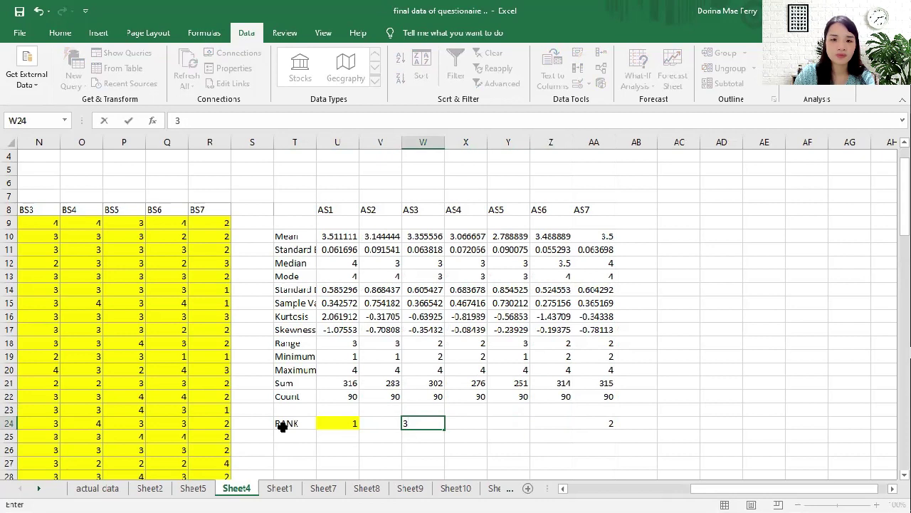
Enter rank 4 for AS6 in Z24 and rank 5 for AS2 in V24
{"action": "key", "text": "Right"}
{"action": "key", "text": "Right"}
{"action": "key", "text": "Right"}
{"action": "type", "text": "4"}
{"action": "key", "text": "Left"}
{"action": "key", "text": "Left"}
{"action": "key", "text": "Left"}
{"action": "key", "text": "Left"}
{"action": "type", "text": "5"}
Enter rank 6 for AS4 in X24 and rank 2 for AS5 in Y24
{"action": "key", "text": "Right"}
{"action": "key", "text": "Right"}
{"action": "type", "text": "6"}
{"action": "key", "text": "Right"}
{"action": "type", "text": "2"}
Widen column T to fit the statistic labels
{"action": "scroll", "coordinate": [283, 425], "scroll_direction": "down", "scroll_amount": 1}
{"action": "left_click", "coordinate": [295, 423]}
{"action": "double_click", "coordinate": [316, 141]}
{"action": "left_click", "coordinate": [809, 360]}
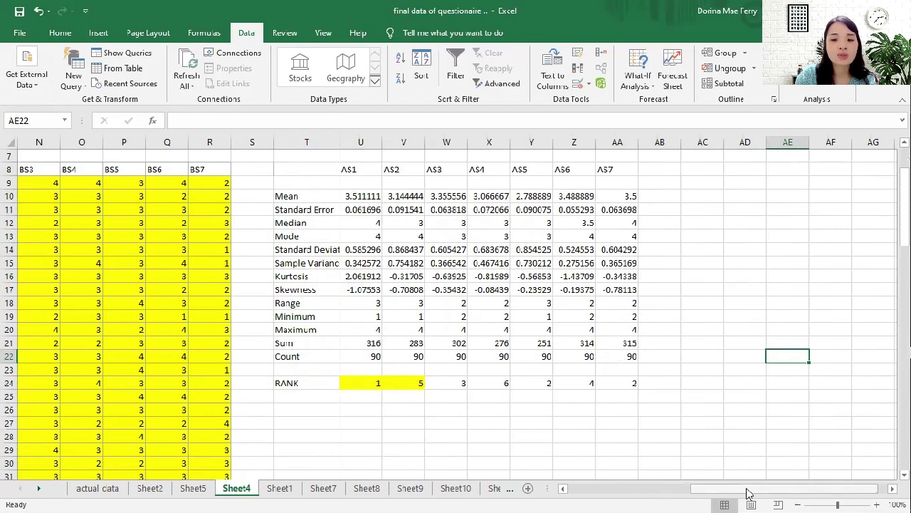
{"action": "left_click_drag", "start_coordinate": [748, 493], "coordinate": [698, 496]}
{"action": "left_click_drag", "start_coordinate": [807, 497], "coordinate": [806, 496]}
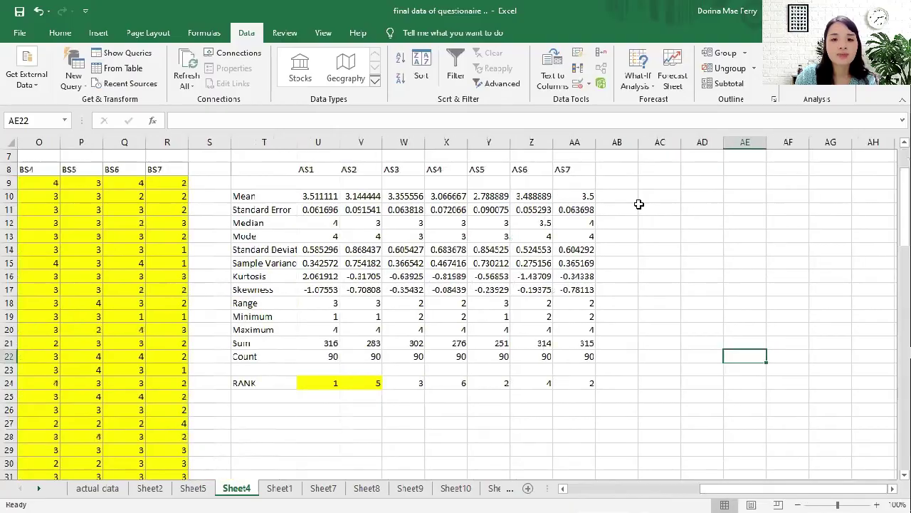
{"action": "left_click", "coordinate": [638, 204]}
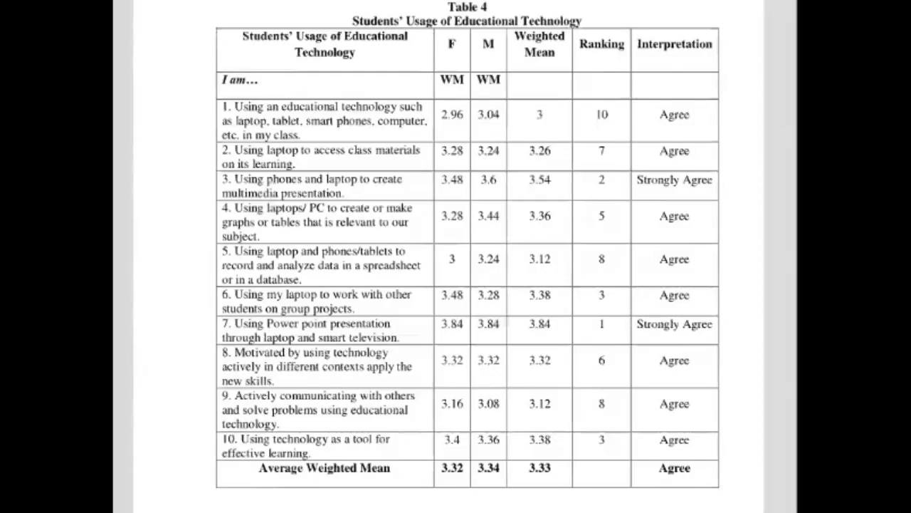